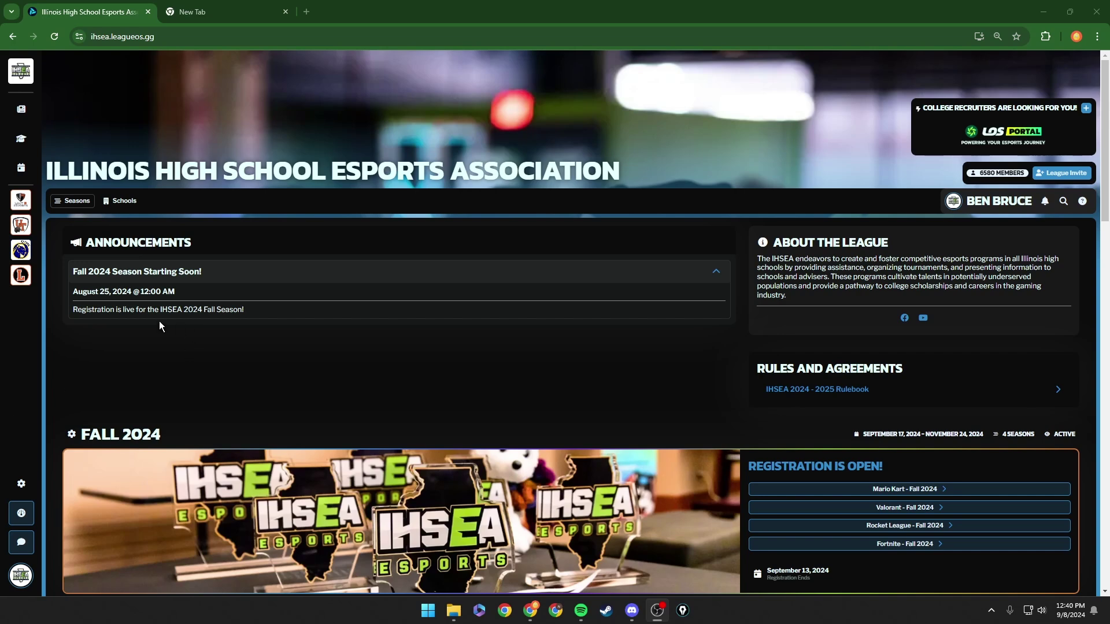
# Search the IHSEA Schools directory for 'leo' and open the Leo Catholic High School page
pyautogui.click(21, 275)
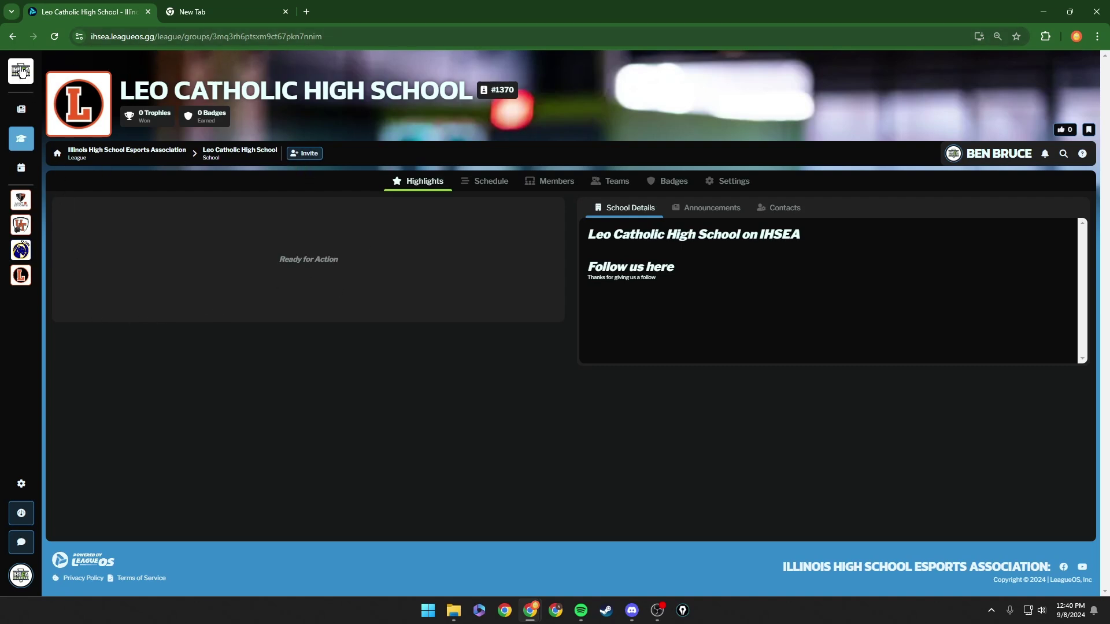
pyautogui.click(21, 71)
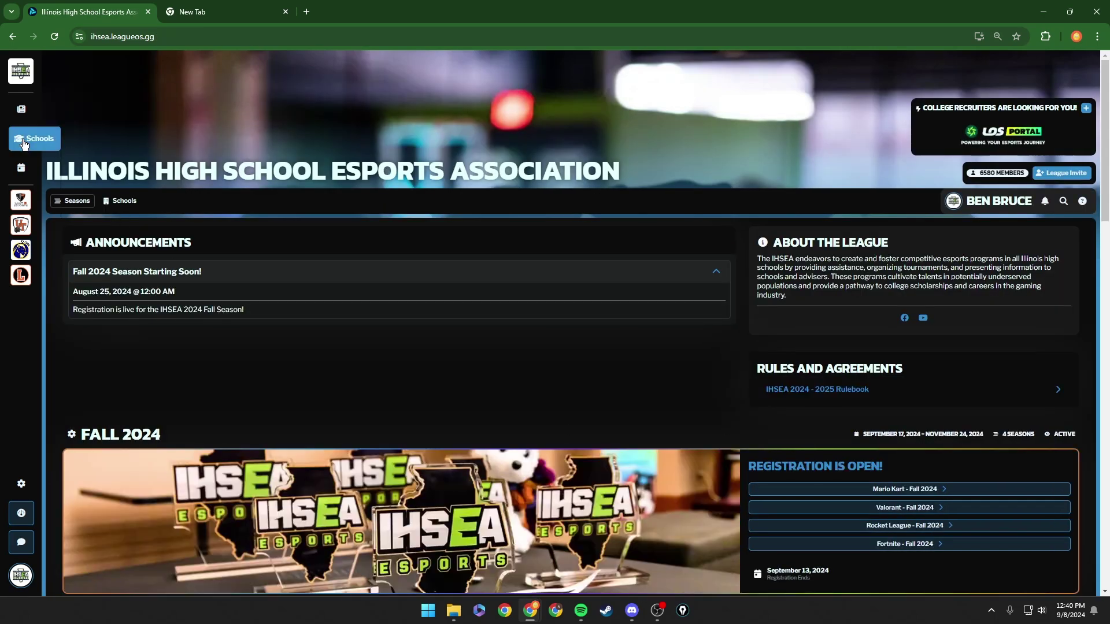
pyautogui.click(23, 141)
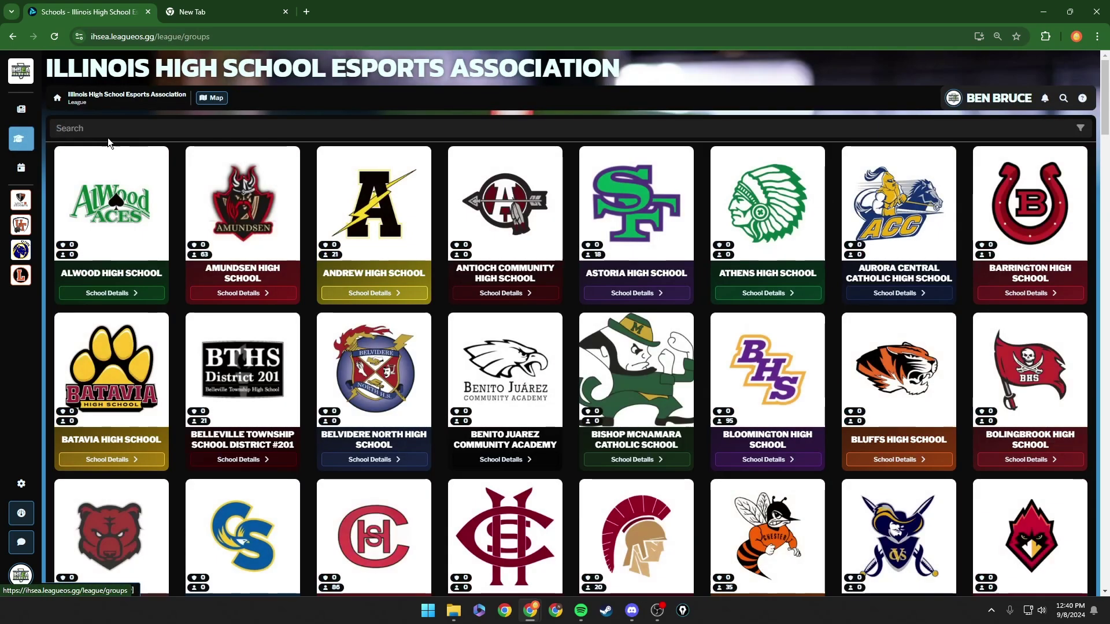
pyautogui.scroll(-5, 387, 254)
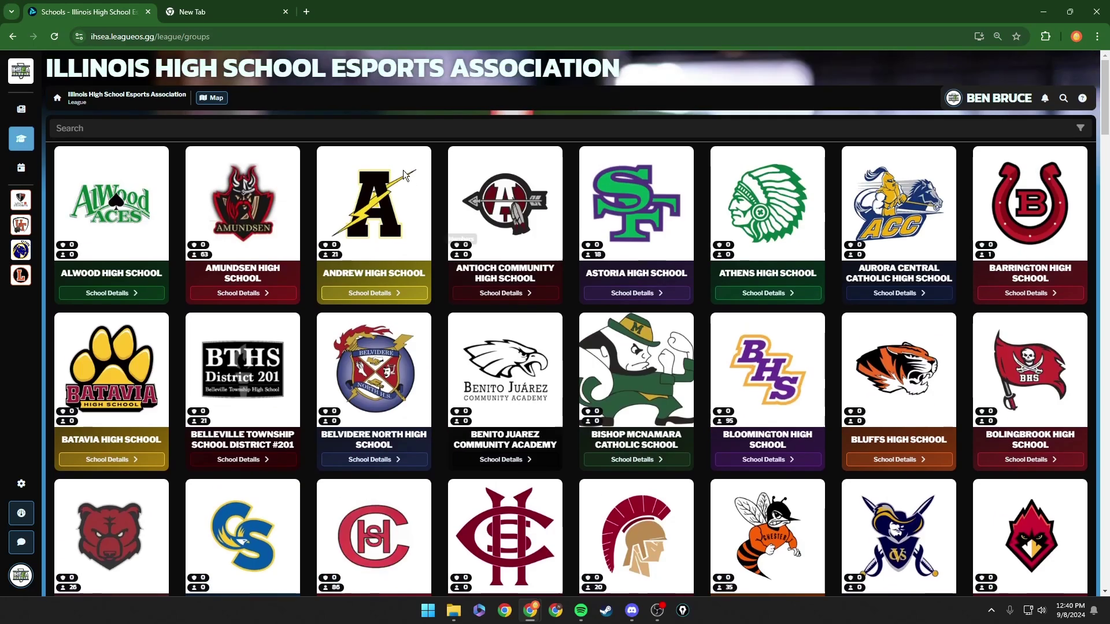
pyautogui.click(322, 131)
pyautogui.write('leo')
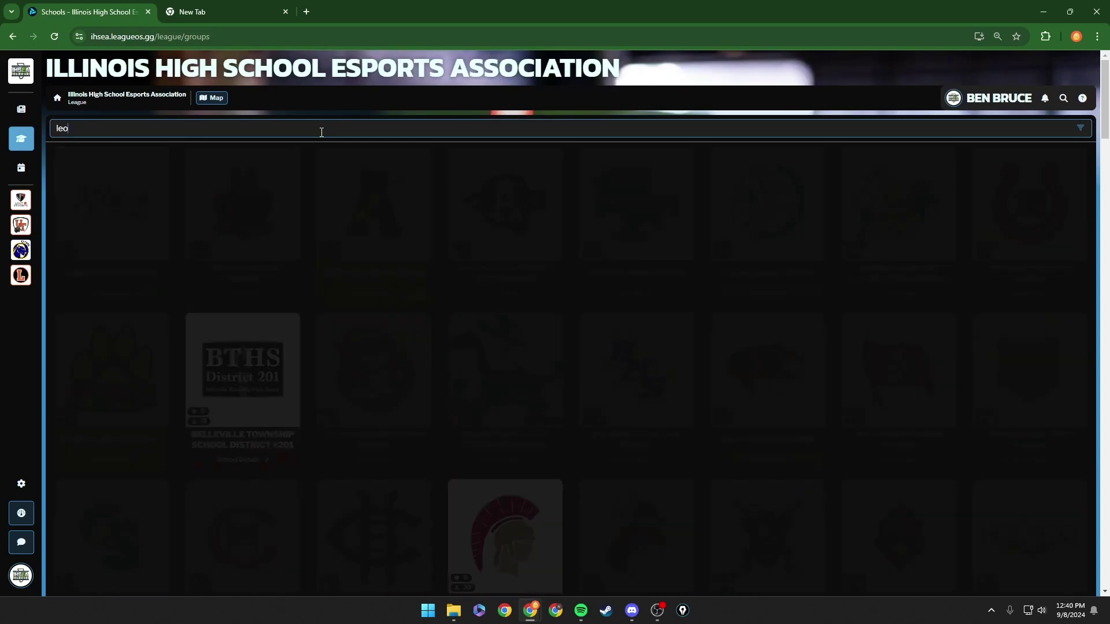
pyautogui.click(601, 297)
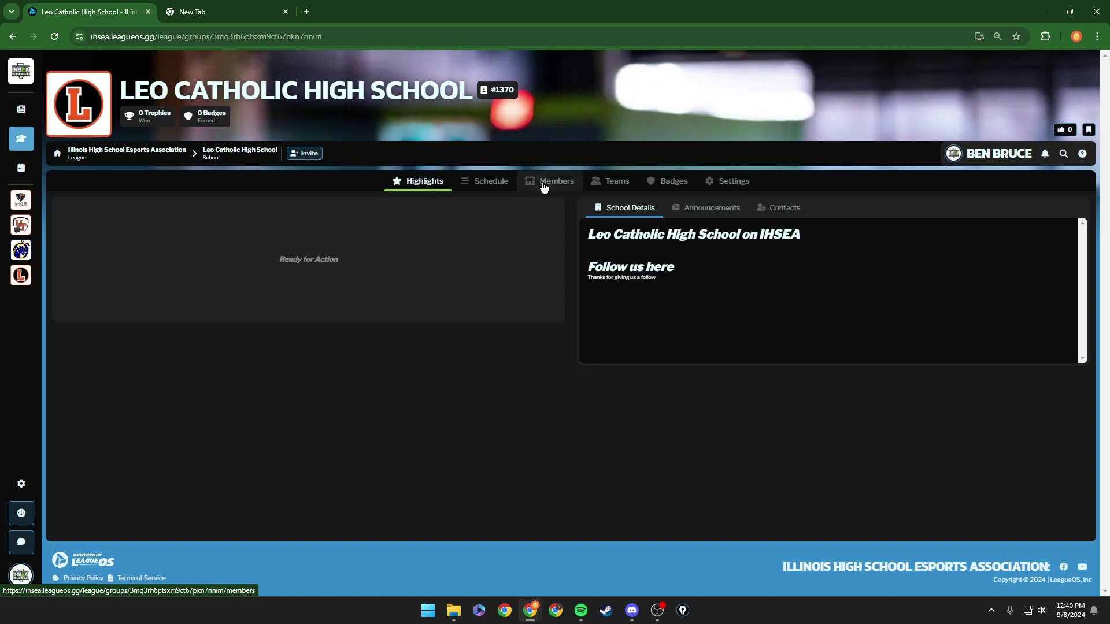
# Show the school's Invites settings, which list three Join School invites capped at 1, 10 and 100 uses
pyautogui.click(544, 186)
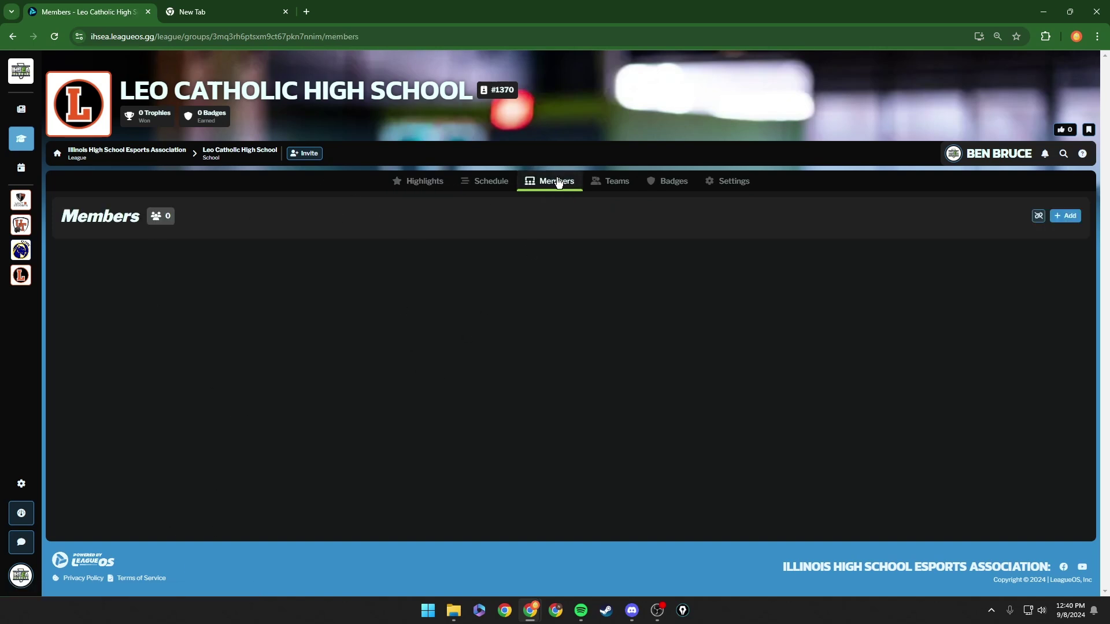
pyautogui.click(606, 182)
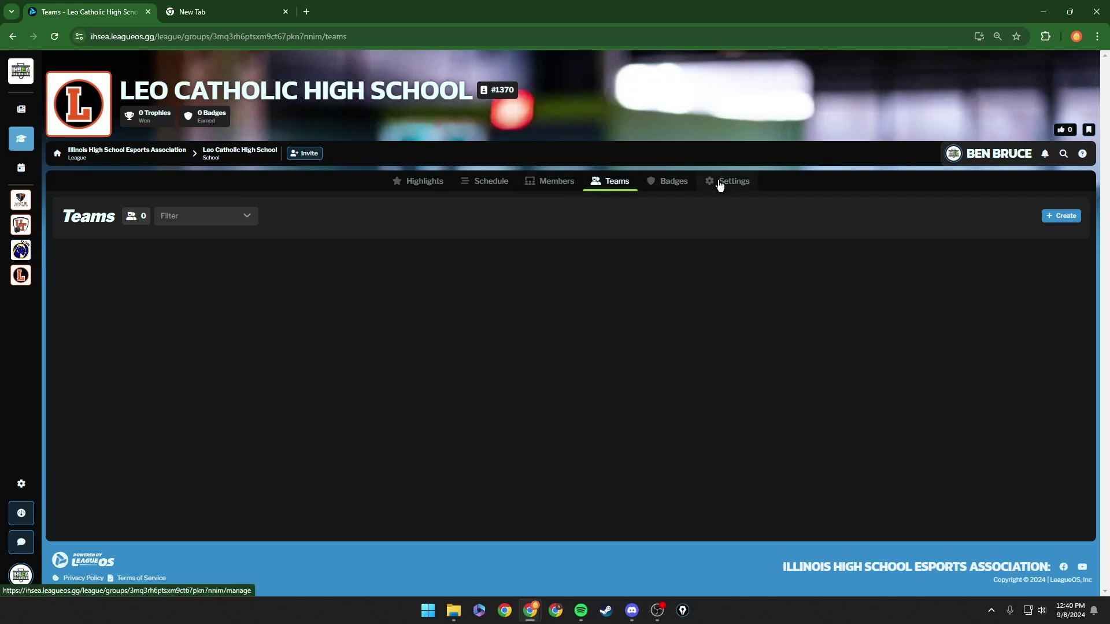
pyautogui.click(719, 185)
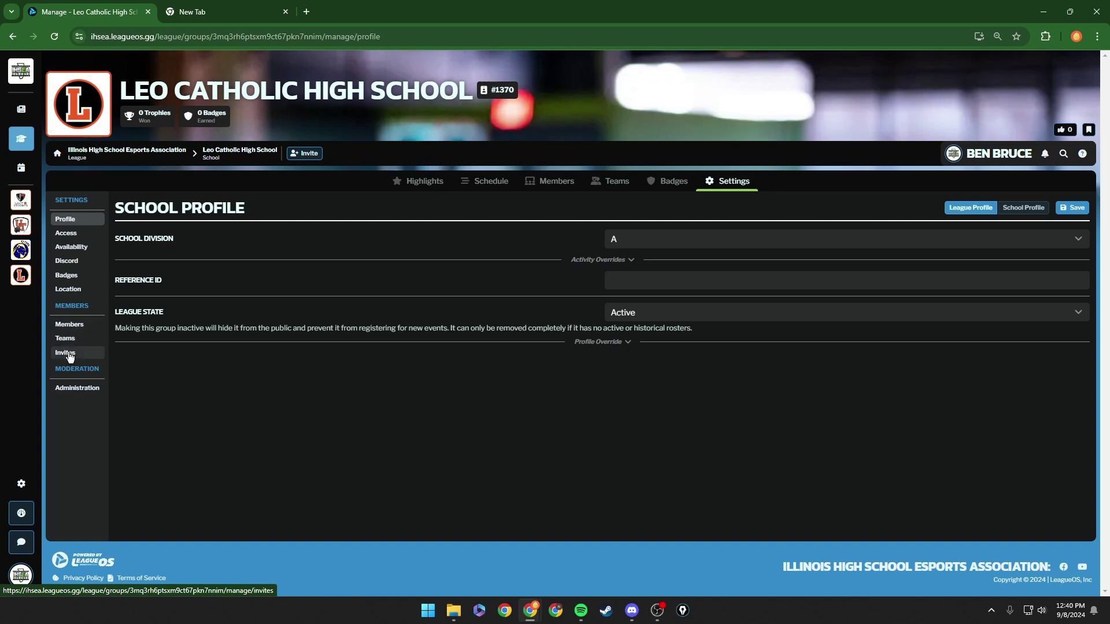
pyautogui.click(70, 353)
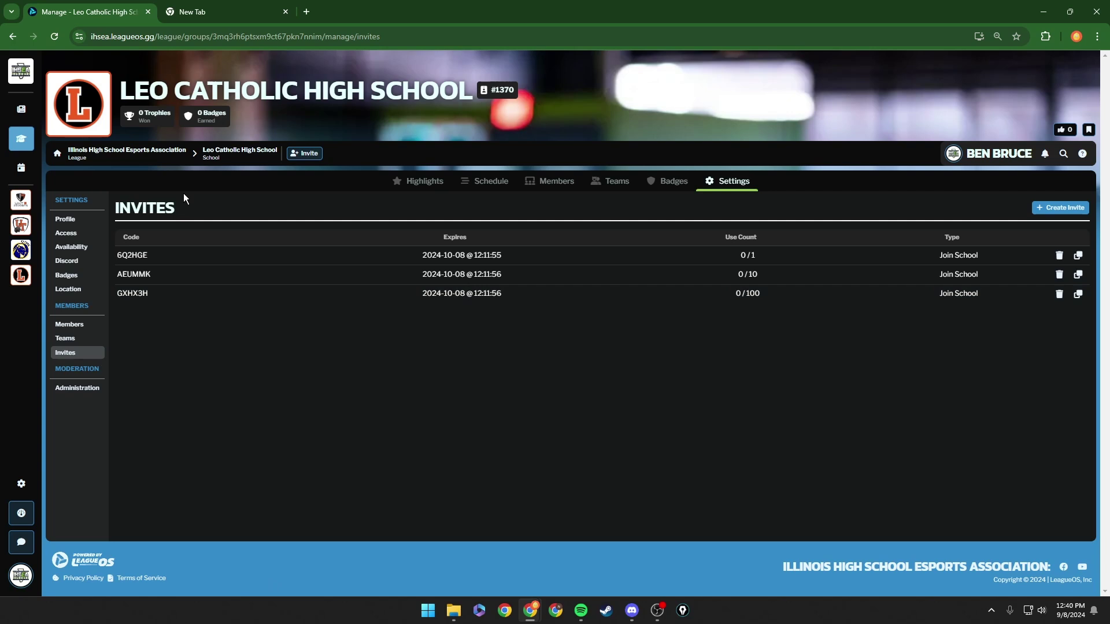
pyautogui.moveTo(117, 208); pyautogui.dragTo(179, 214)
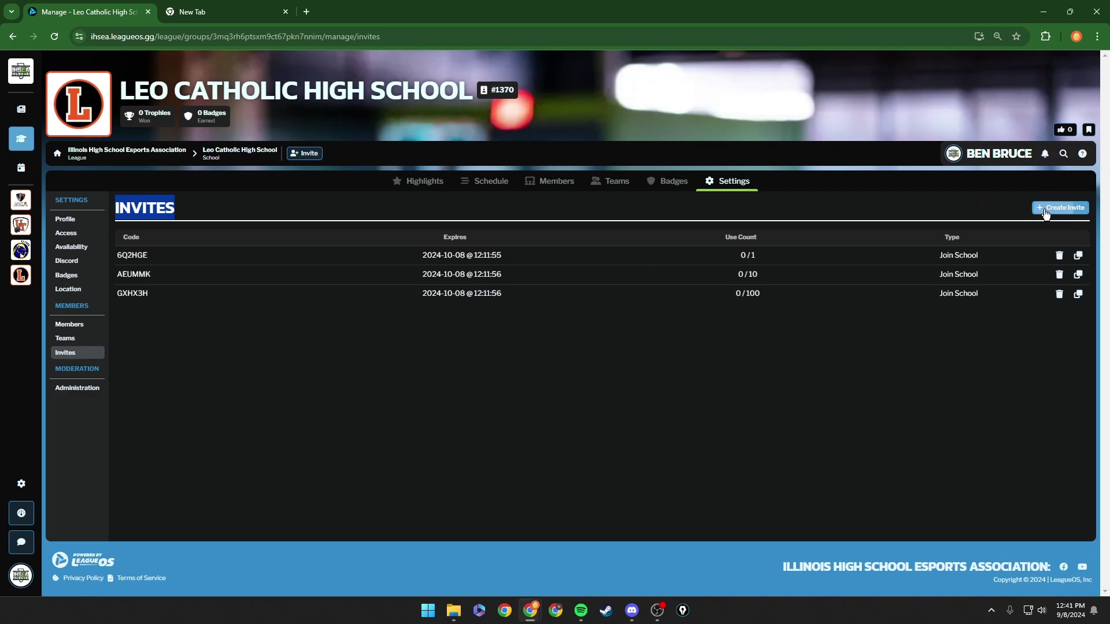
# Start a new school invite with a 7-day expiry and a 10-use limit
pyautogui.click(1050, 209)
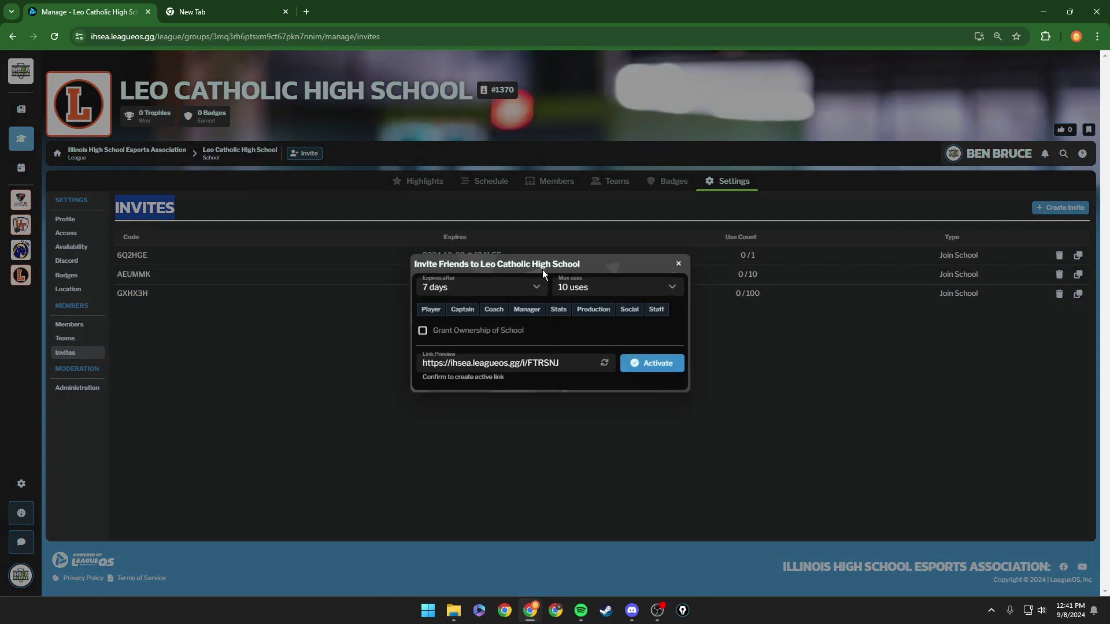
pyautogui.click(462, 289)
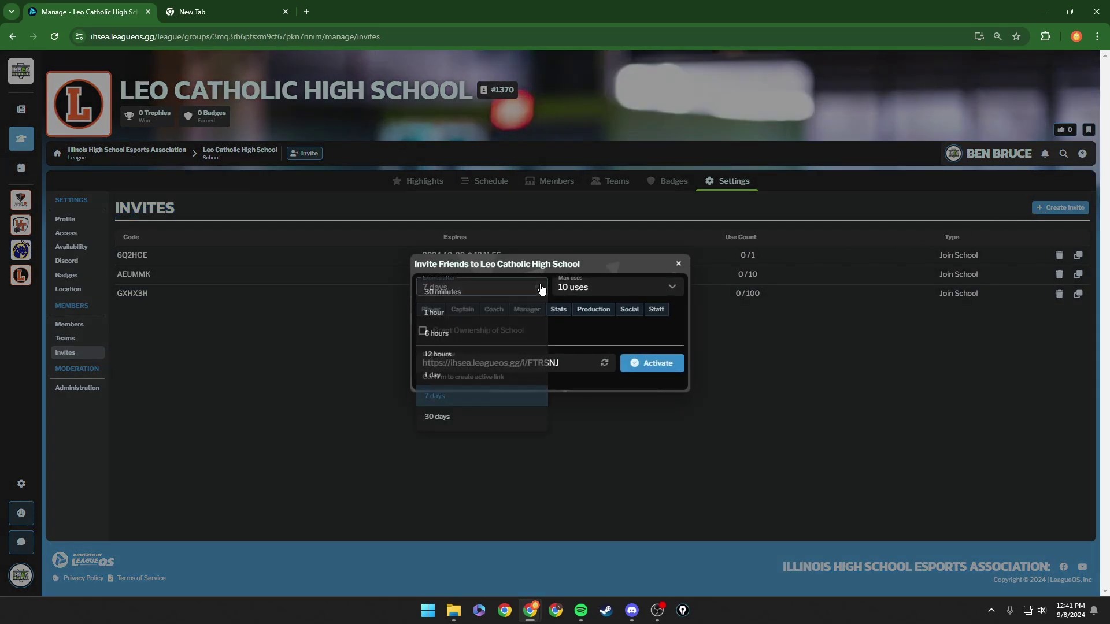
pyautogui.click(570, 338)
pyautogui.click(581, 287)
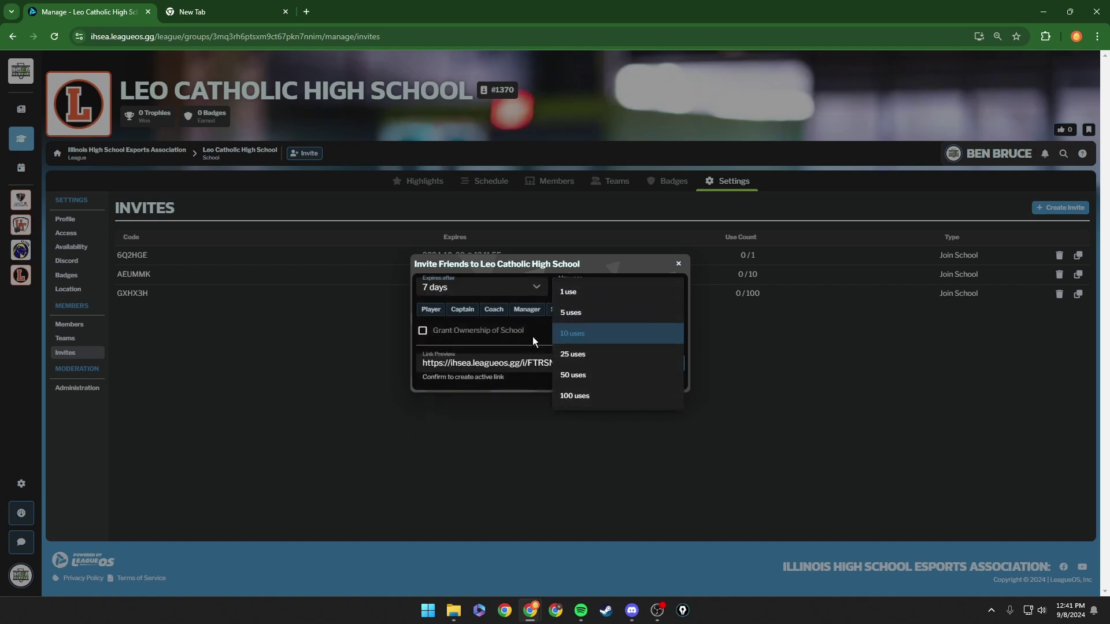
pyautogui.click(489, 331)
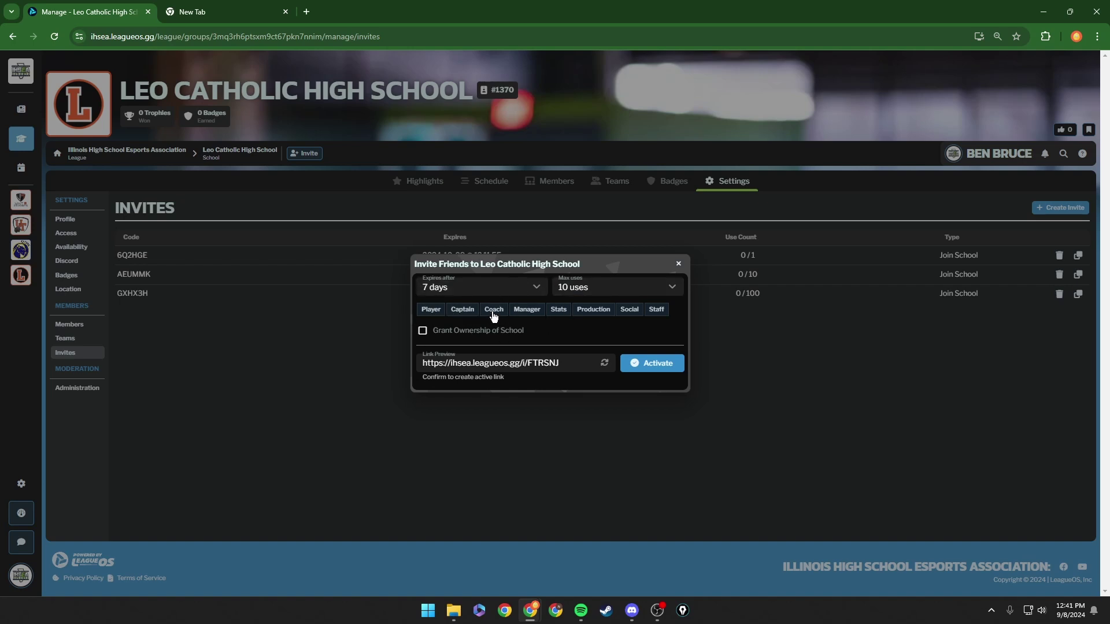
pyautogui.click(493, 311)
pyautogui.click(526, 310)
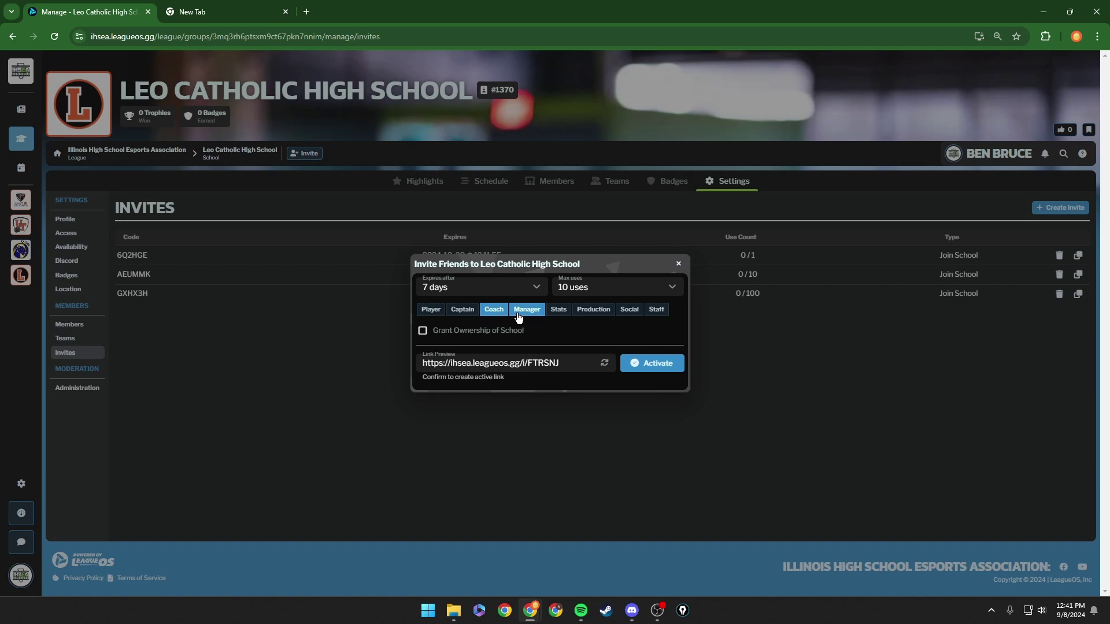
pyautogui.click(525, 310)
pyautogui.click(492, 311)
pyautogui.click(430, 310)
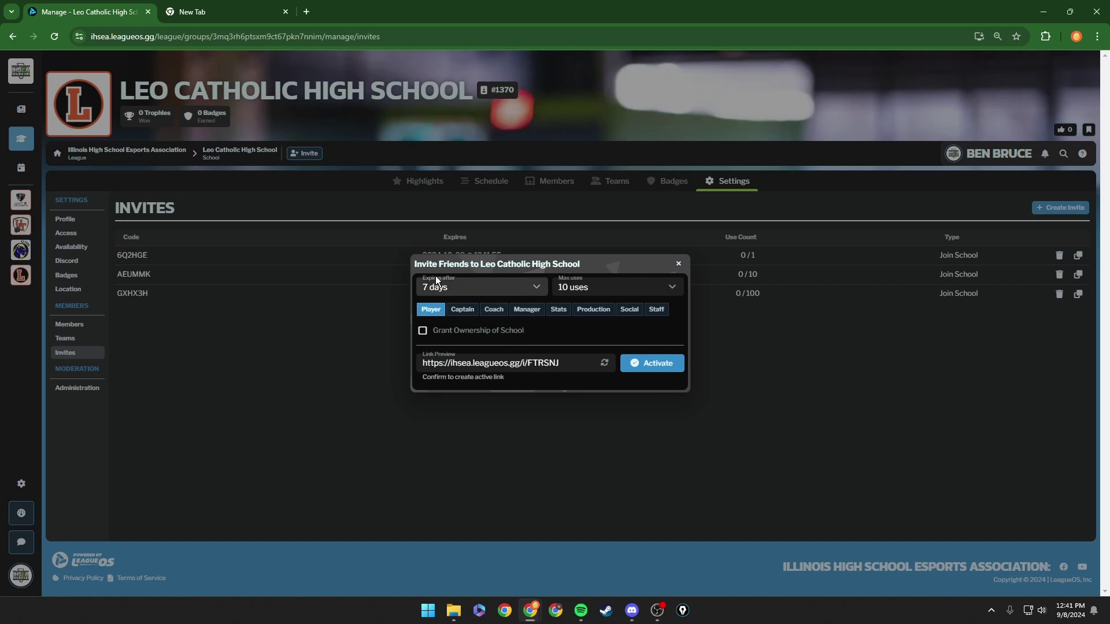
pyautogui.click(637, 366)
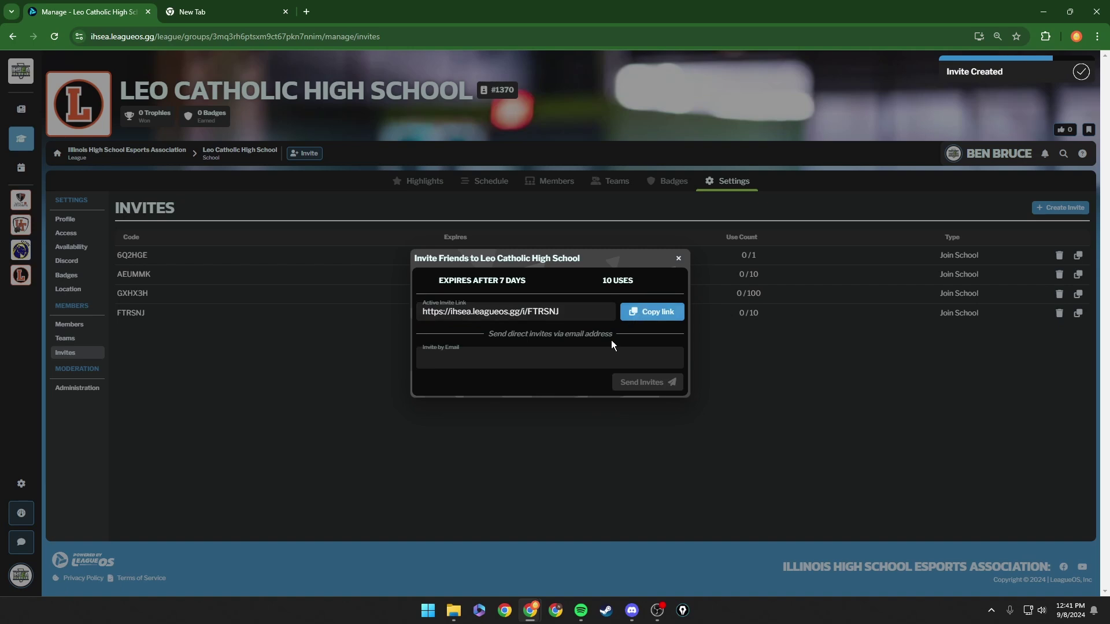
pyautogui.click(599, 355)
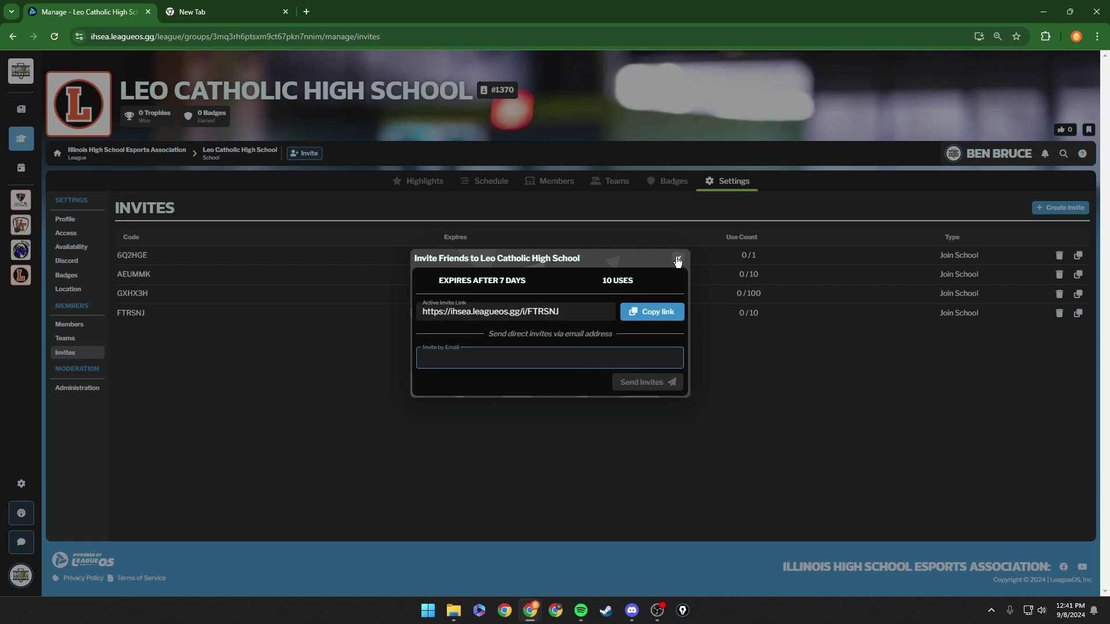
pyautogui.click(677, 260)
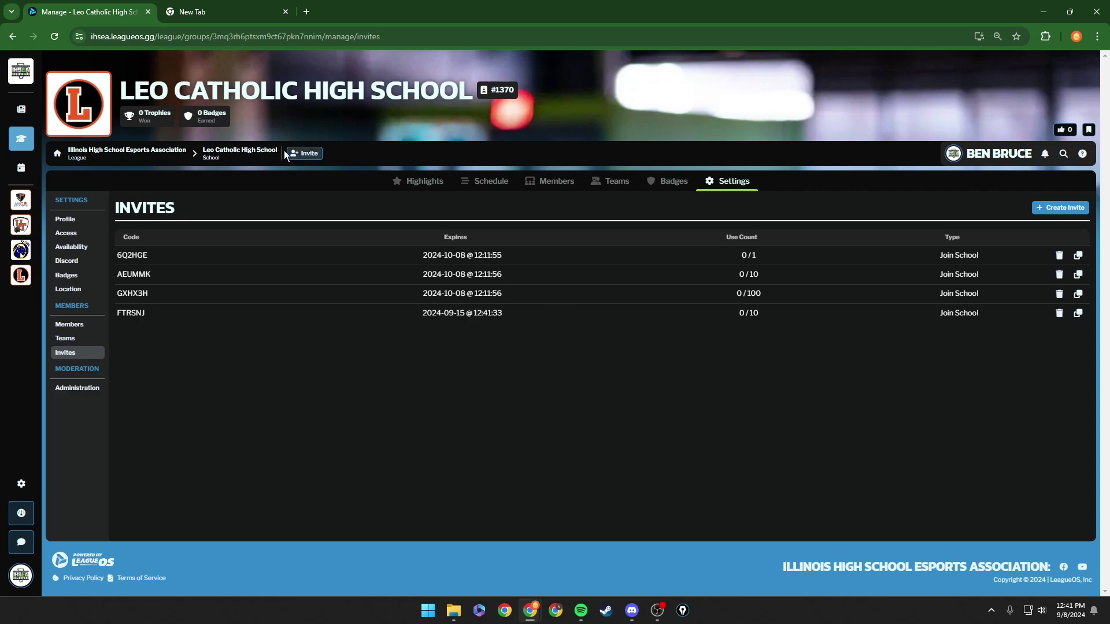
# Open and dismiss the Invite dialog, then cycle through the school tabs back to Members
pyautogui.click(302, 157)
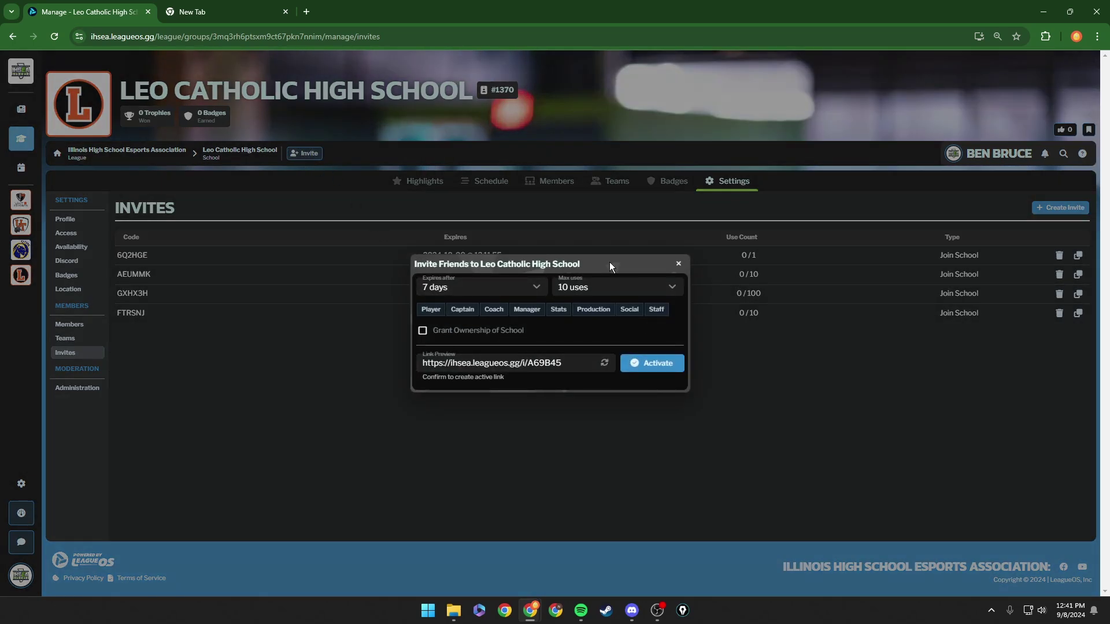
pyautogui.click(679, 264)
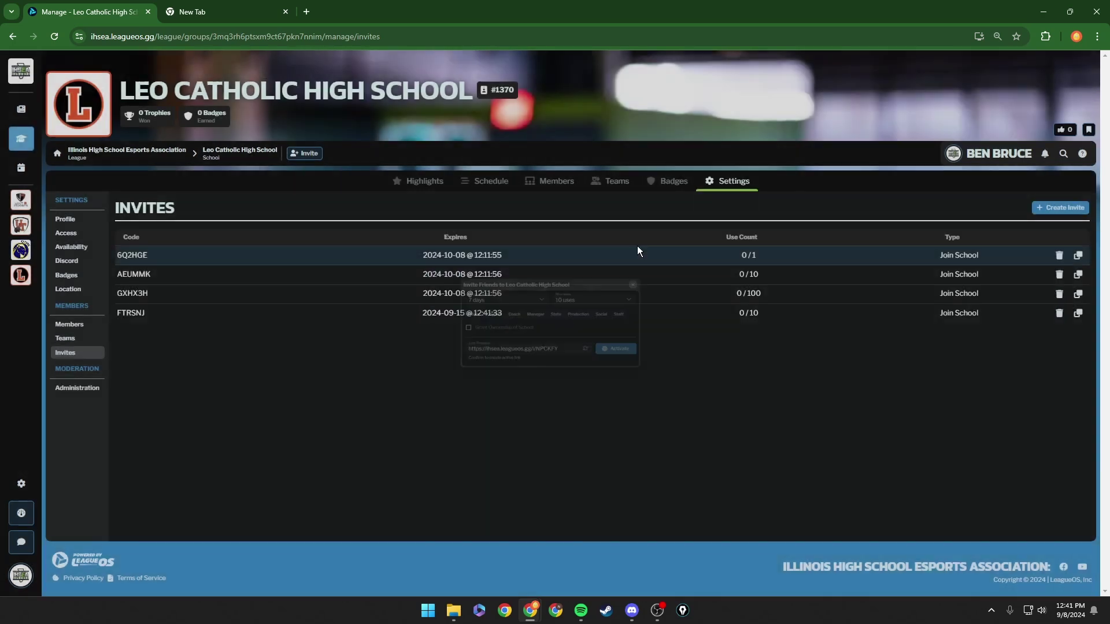
pyautogui.click(417, 181)
pyautogui.click(498, 182)
pyautogui.click(553, 184)
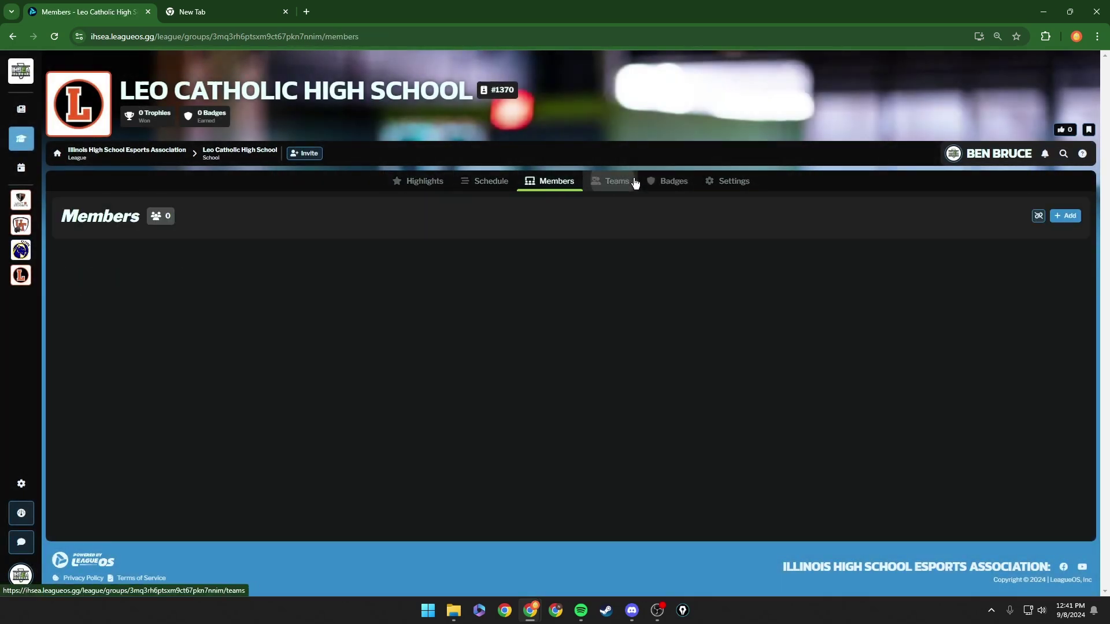
pyautogui.click(616, 181)
pyautogui.click(555, 182)
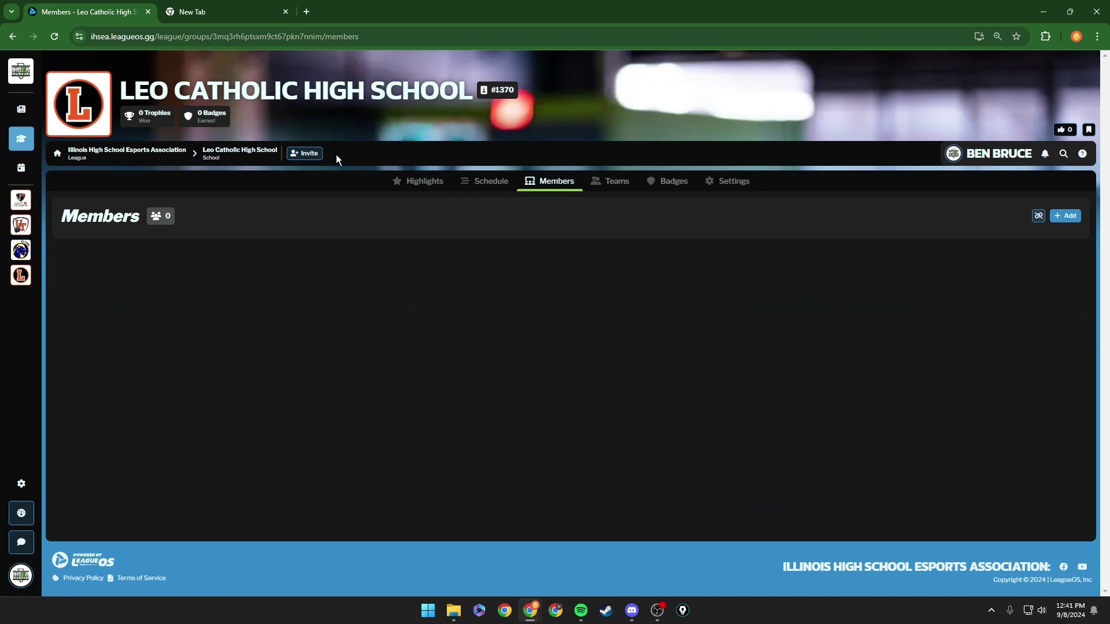
# Reopen the Invite dialog, toggle Grant Ownership on and off, and close it without activating
pyautogui.click(303, 154)
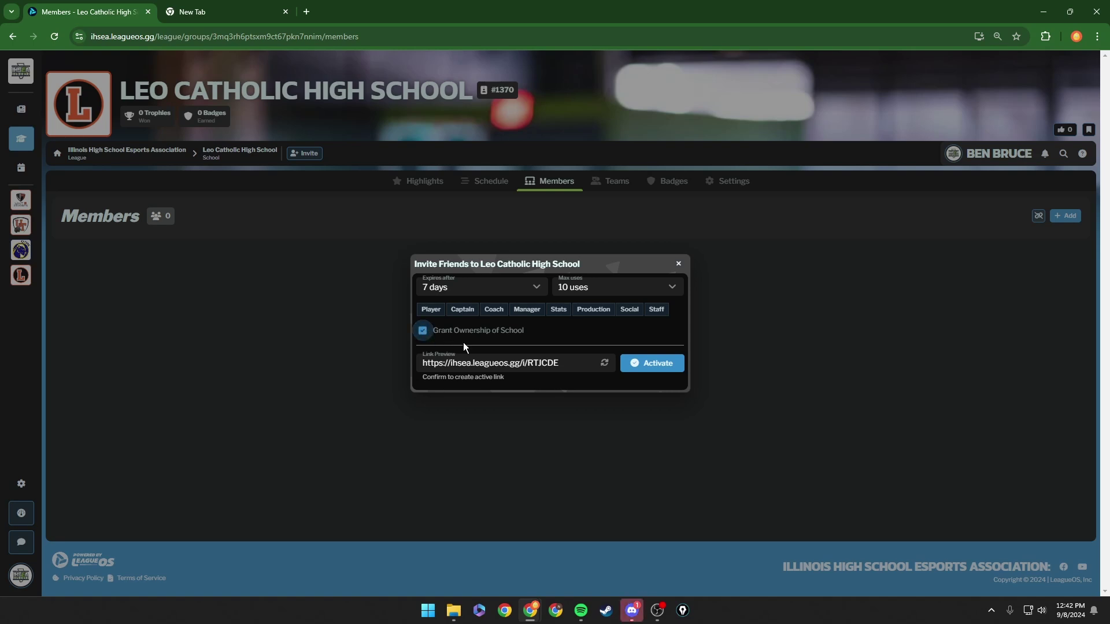
pyautogui.click(422, 331)
pyautogui.click(422, 331)
pyautogui.click(678, 265)
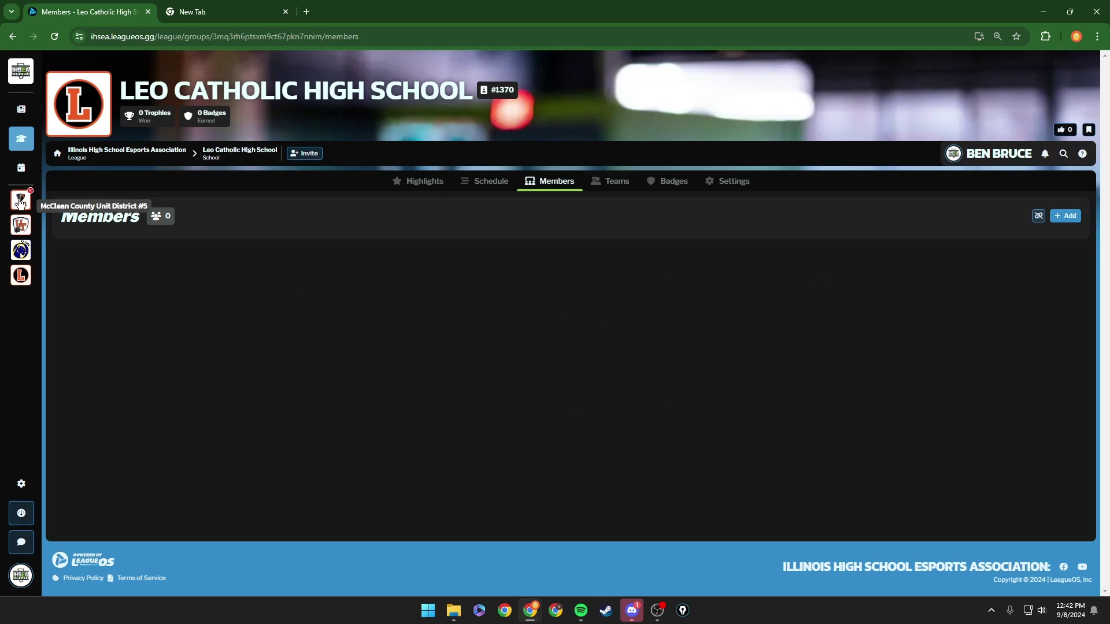
# Open McClean County Unit District #5, scroll its Members list, then show its School Profile settings
pyautogui.click(20, 201)
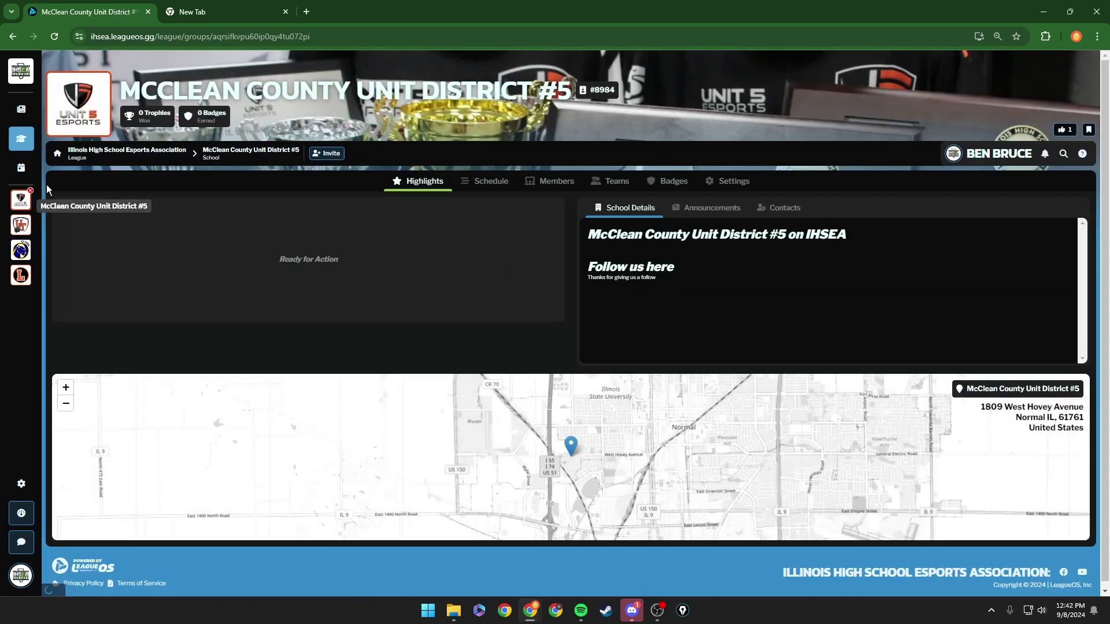
pyautogui.click(552, 182)
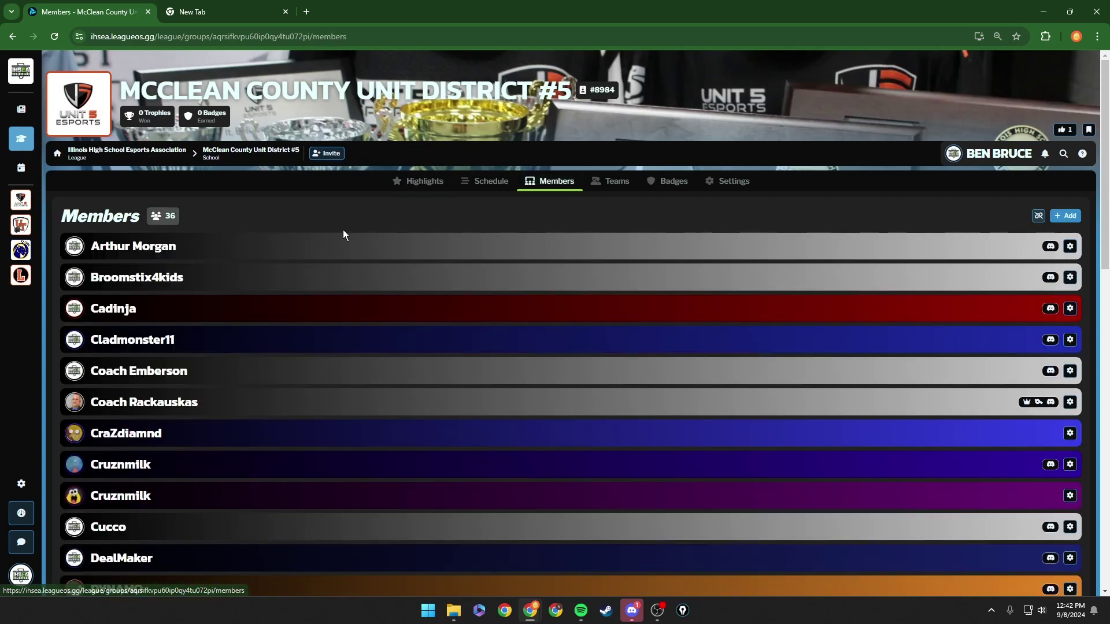
pyautogui.scroll(-9, 243, 242)
pyautogui.scroll(-4, 324, 260)
pyautogui.scroll(10, 347, 271)
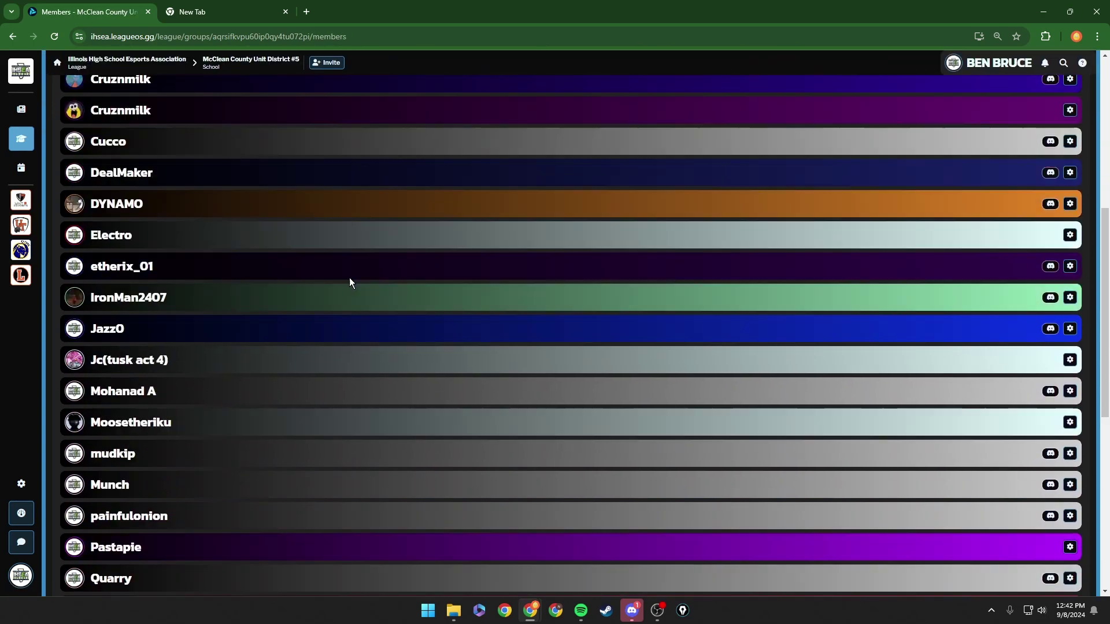
pyautogui.scroll(3, 219, 425)
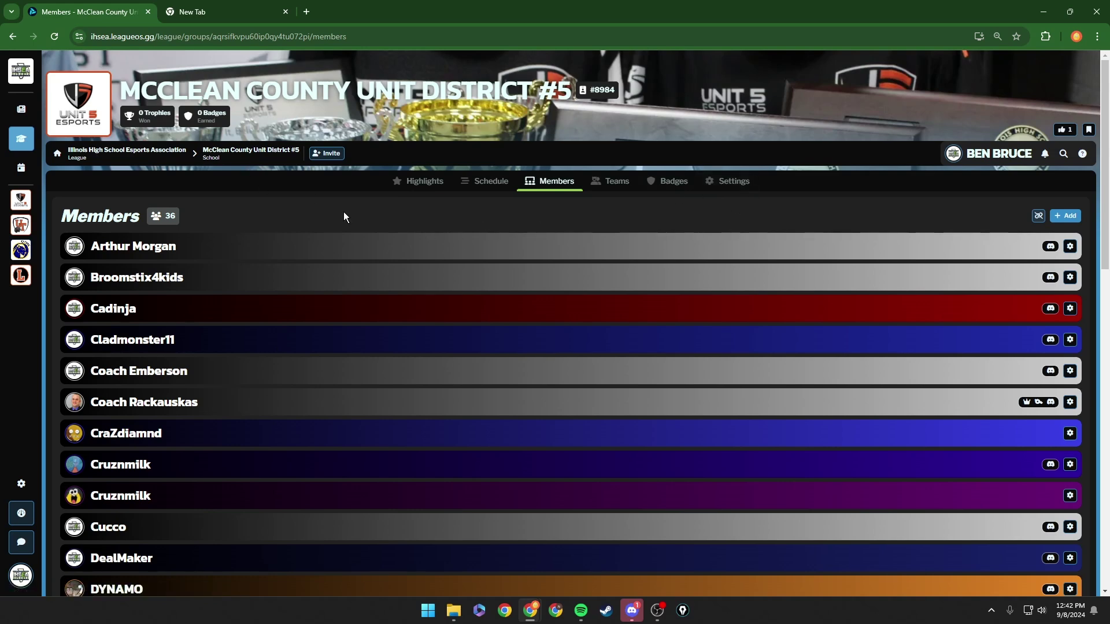
pyautogui.click(721, 182)
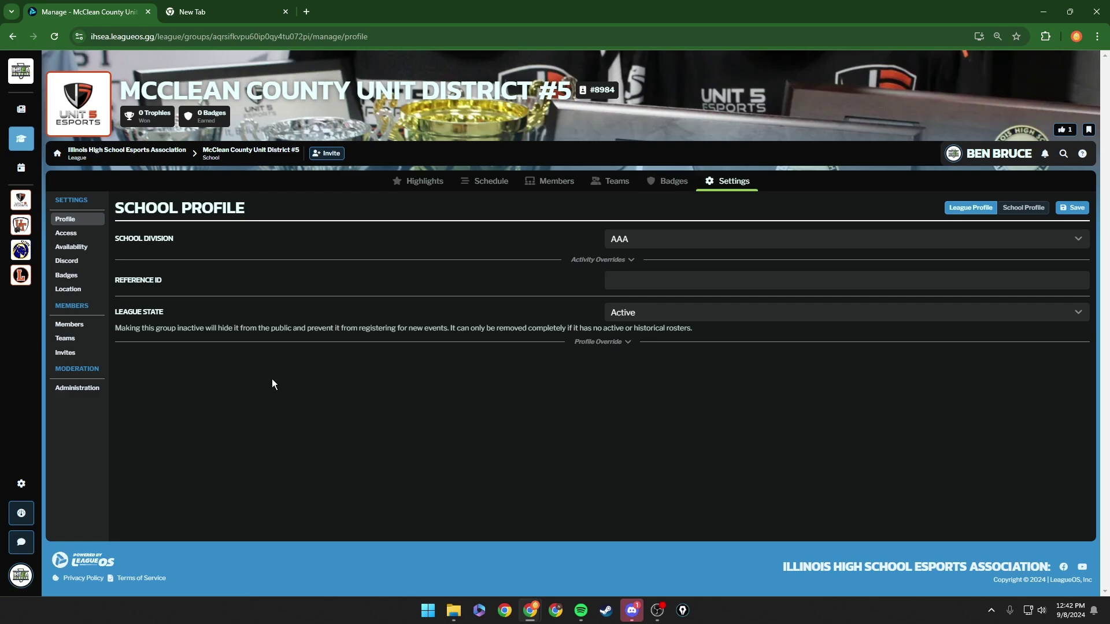
# Show the school's member management table and highlight the first member's row
pyautogui.click(86, 325)
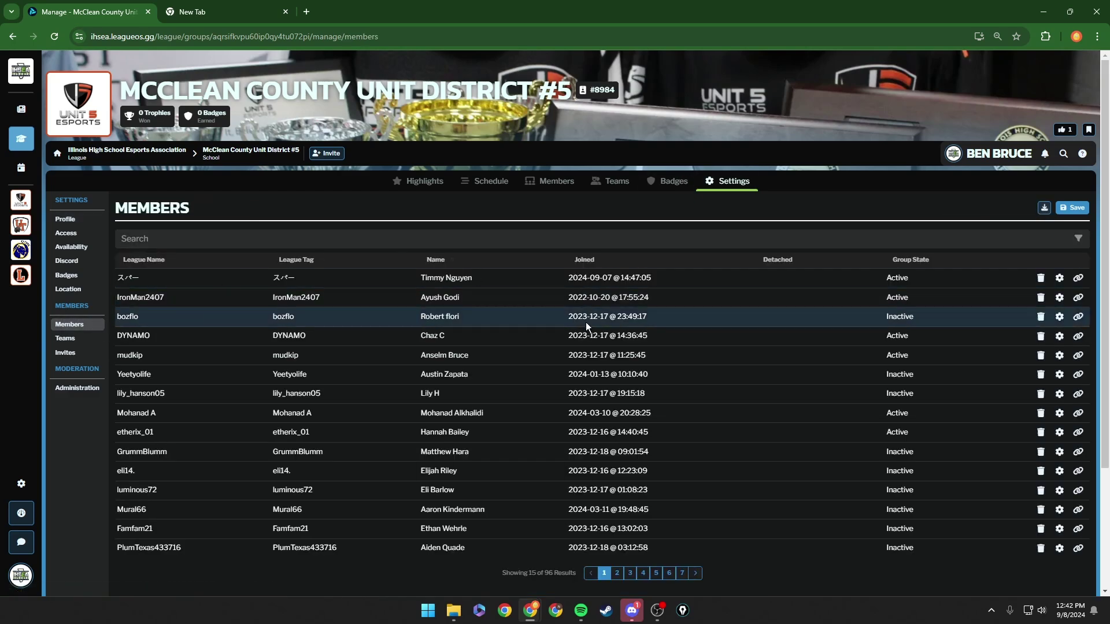
pyautogui.scroll(-3, 585, 322)
pyautogui.scroll(1, 607, 318)
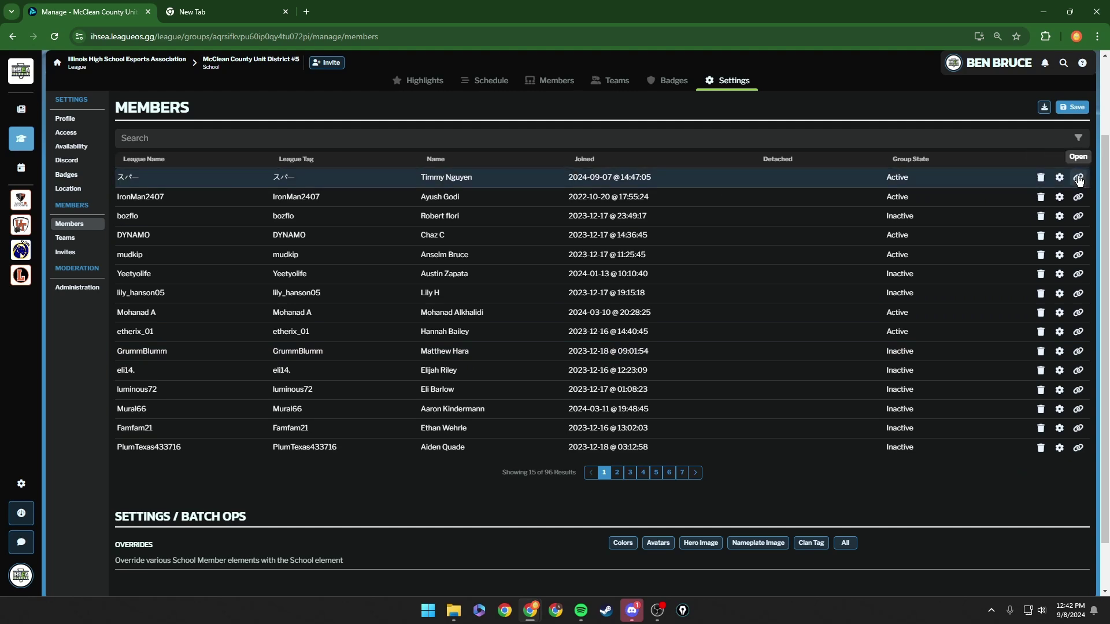
pyautogui.moveTo(123, 175); pyautogui.dragTo(507, 185)
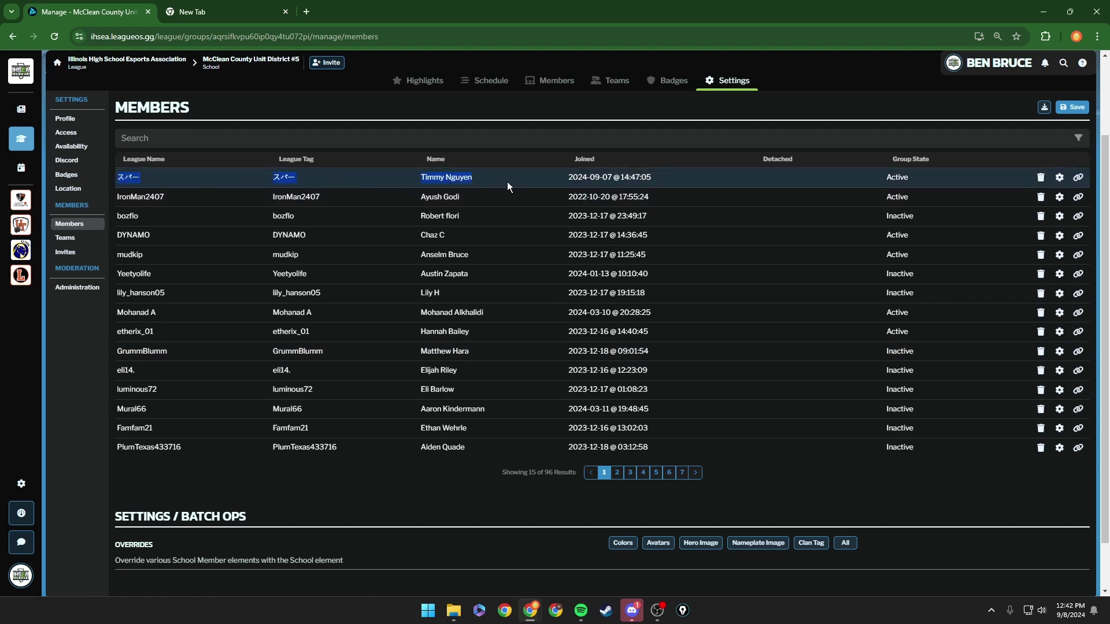
# Check the first member's state options without changes, then open the [U5] Mk8 team page
pyautogui.click(1061, 178)
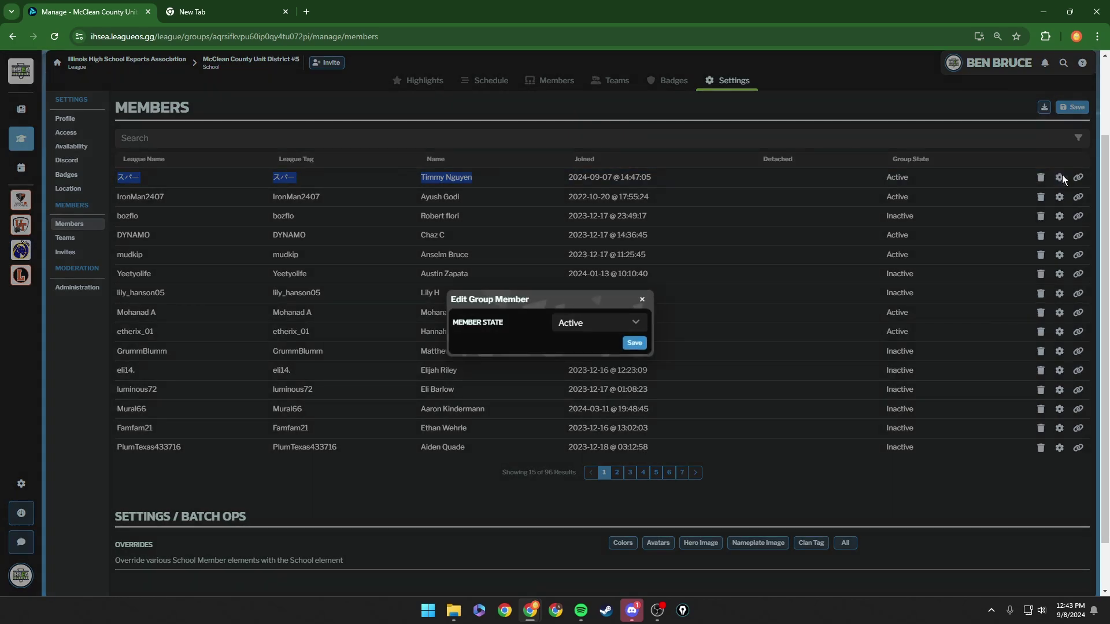
pyautogui.click(632, 323)
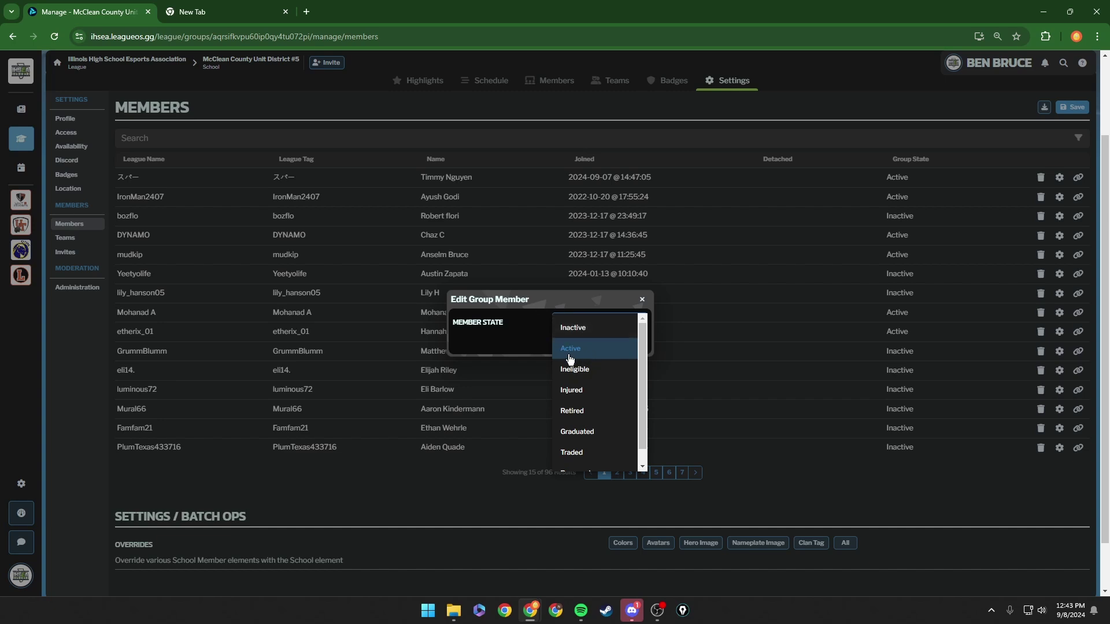
pyautogui.scroll(-1, 575, 355)
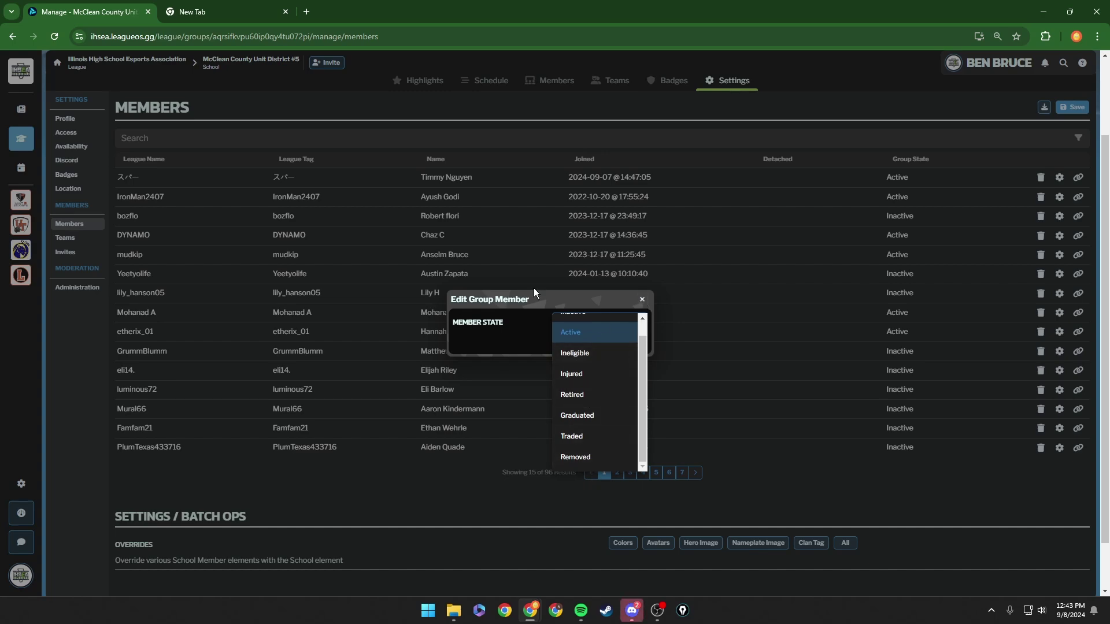
pyautogui.click(642, 299)
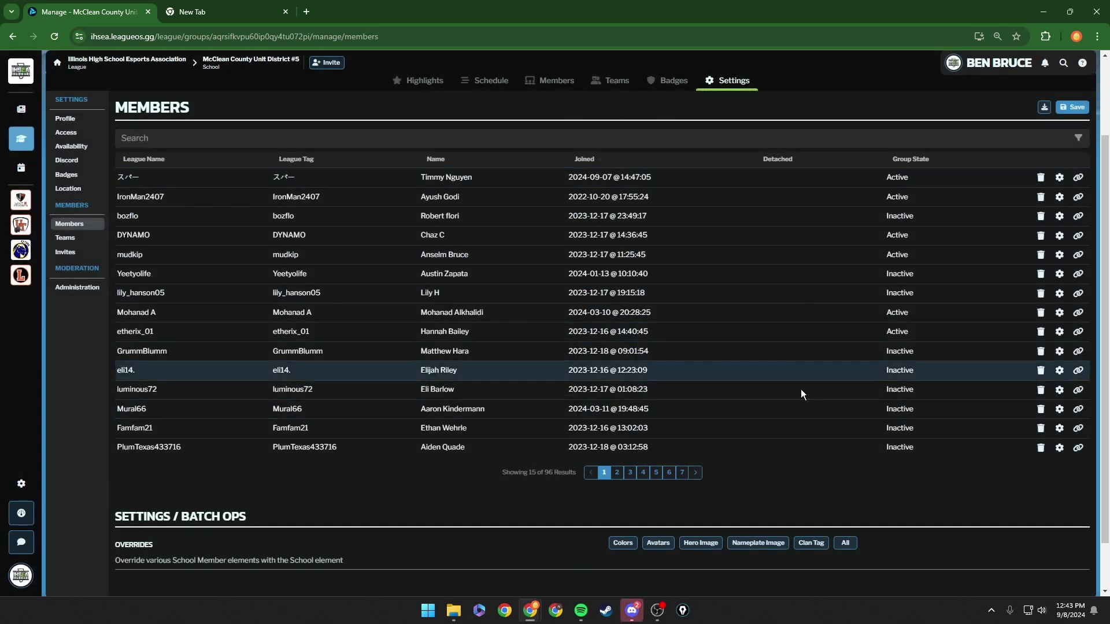
pyautogui.click(1041, 180)
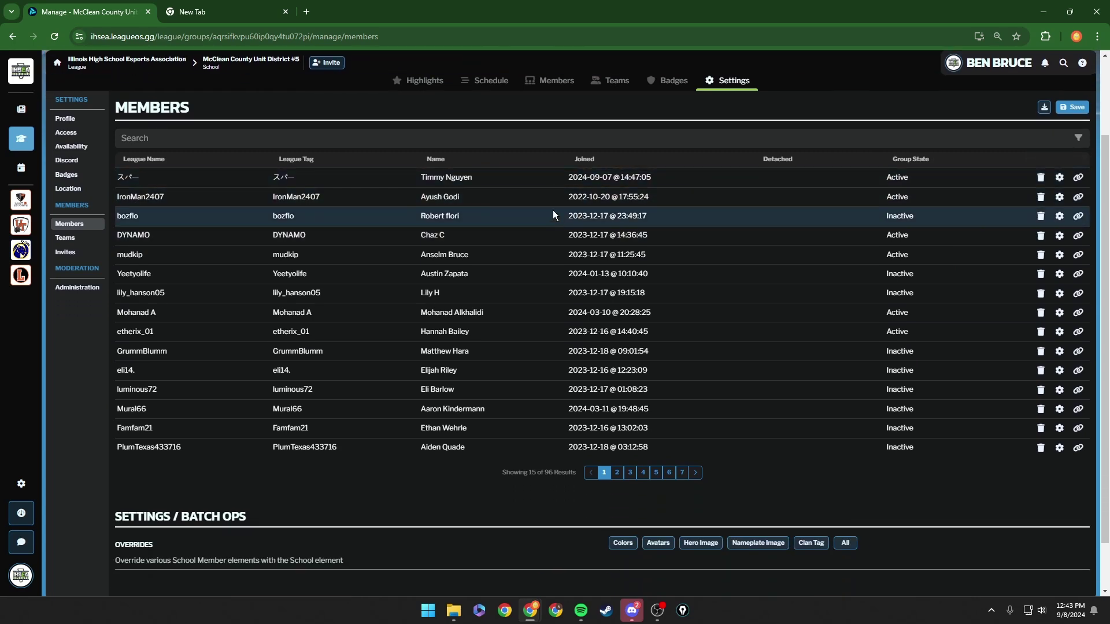
pyautogui.scroll(2, 552, 216)
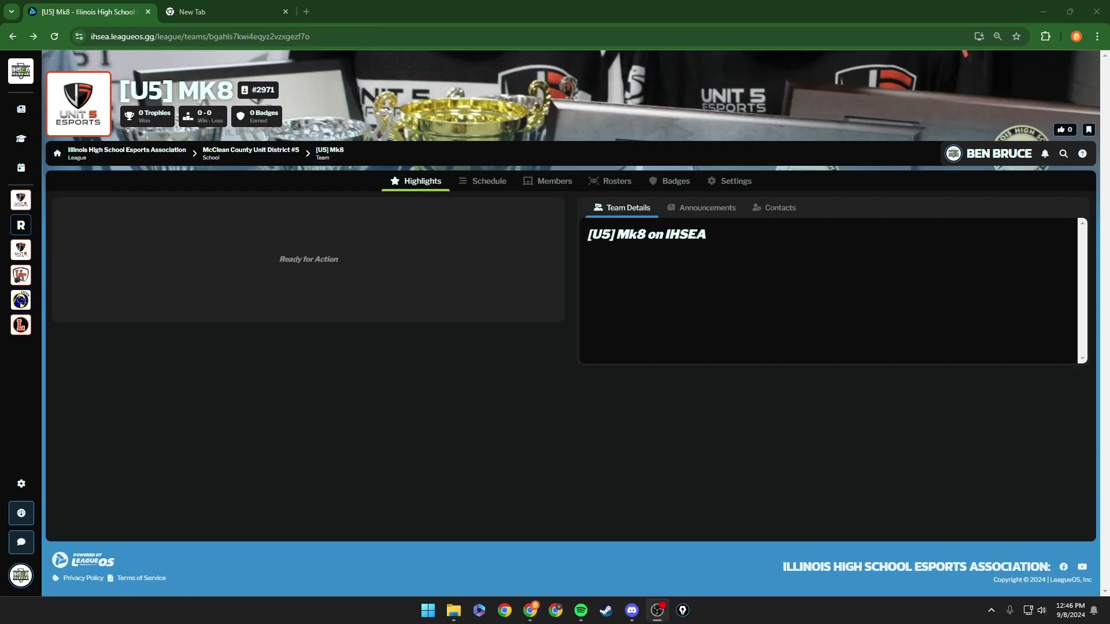
# From McClean County Unit District #5's Teams list, open the Test team page
pyautogui.click(251, 151)
pyautogui.click(602, 184)
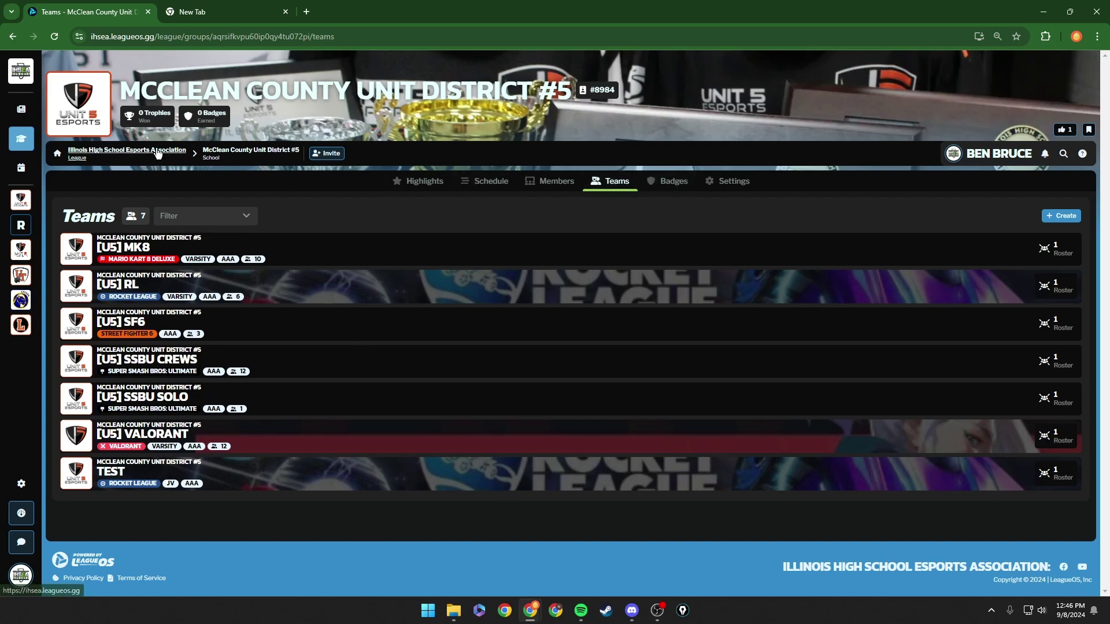
pyautogui.click(421, 181)
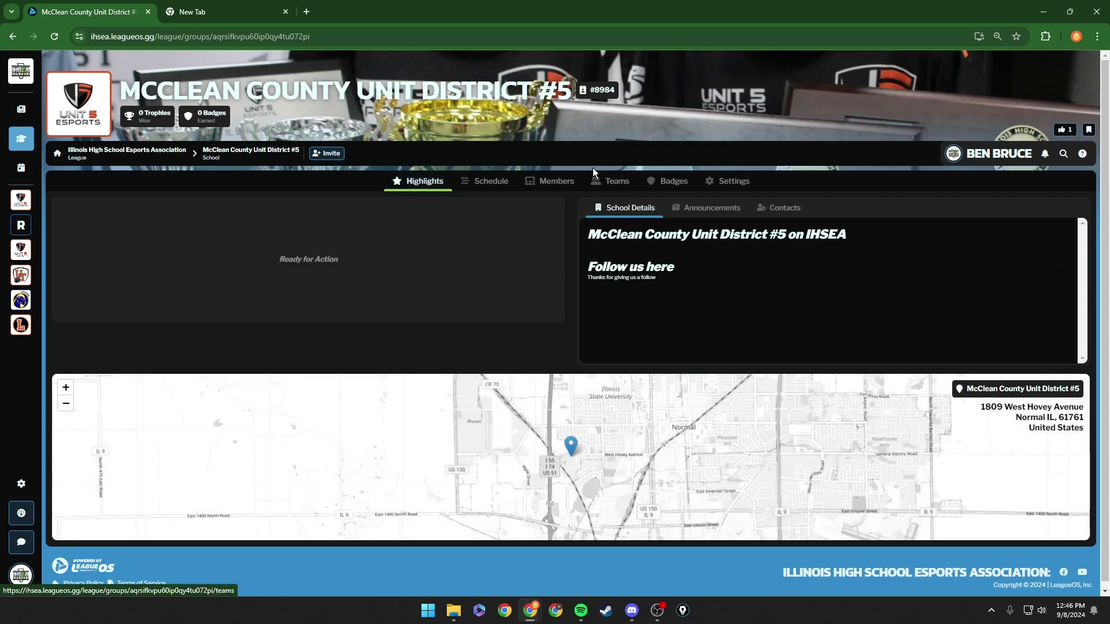
pyautogui.click(613, 181)
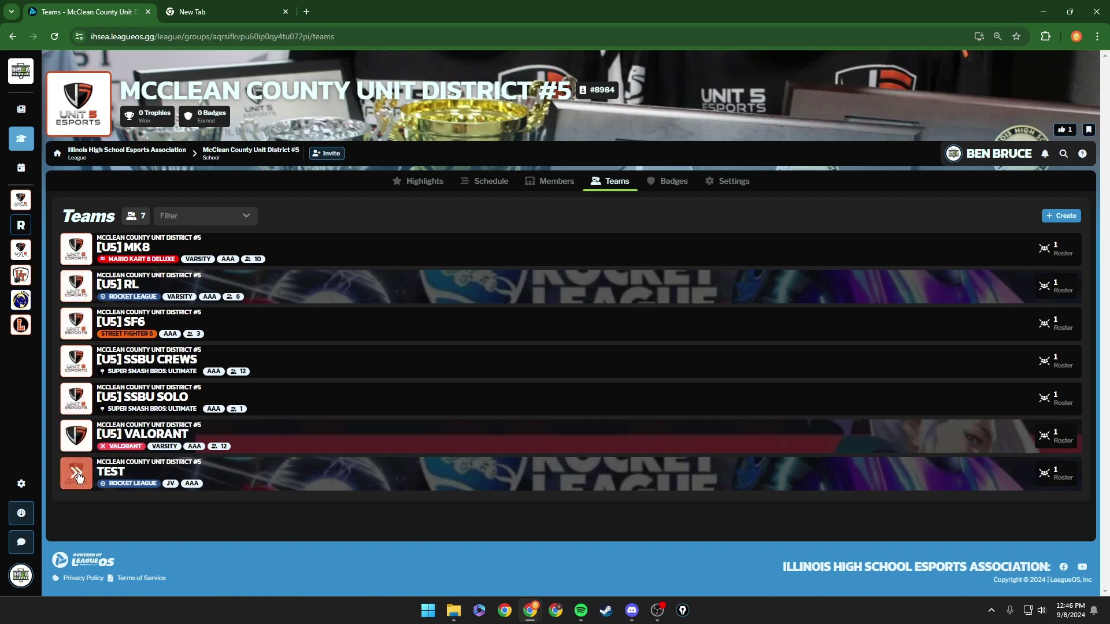
pyautogui.click(79, 477)
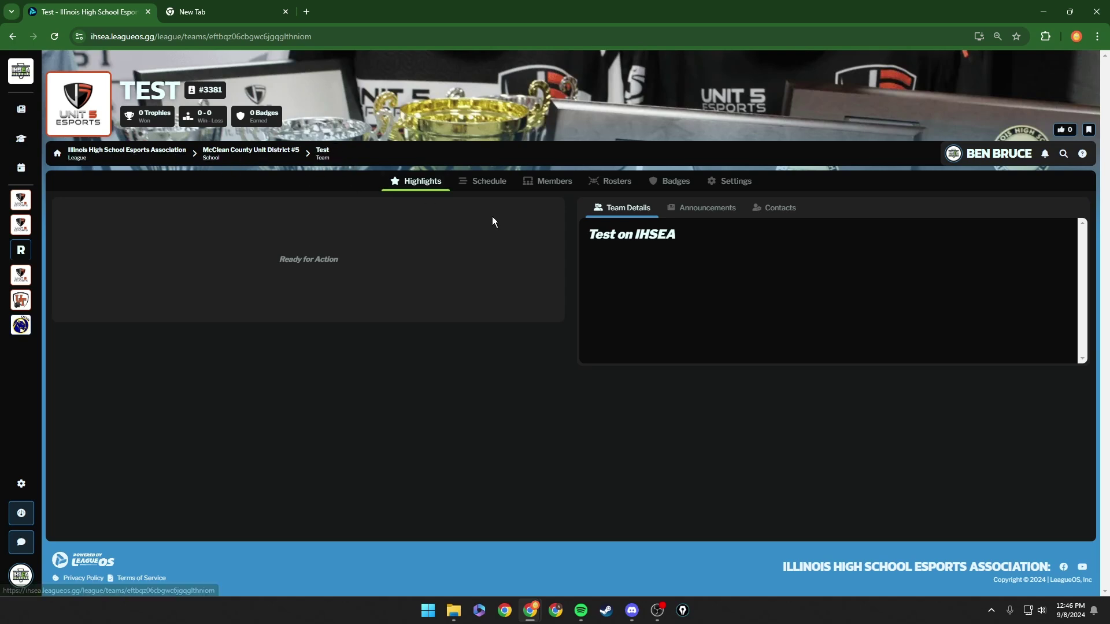
# Save the Test team's League State as Inactive and confirm the school's Teams list shows six teams
pyautogui.click(718, 182)
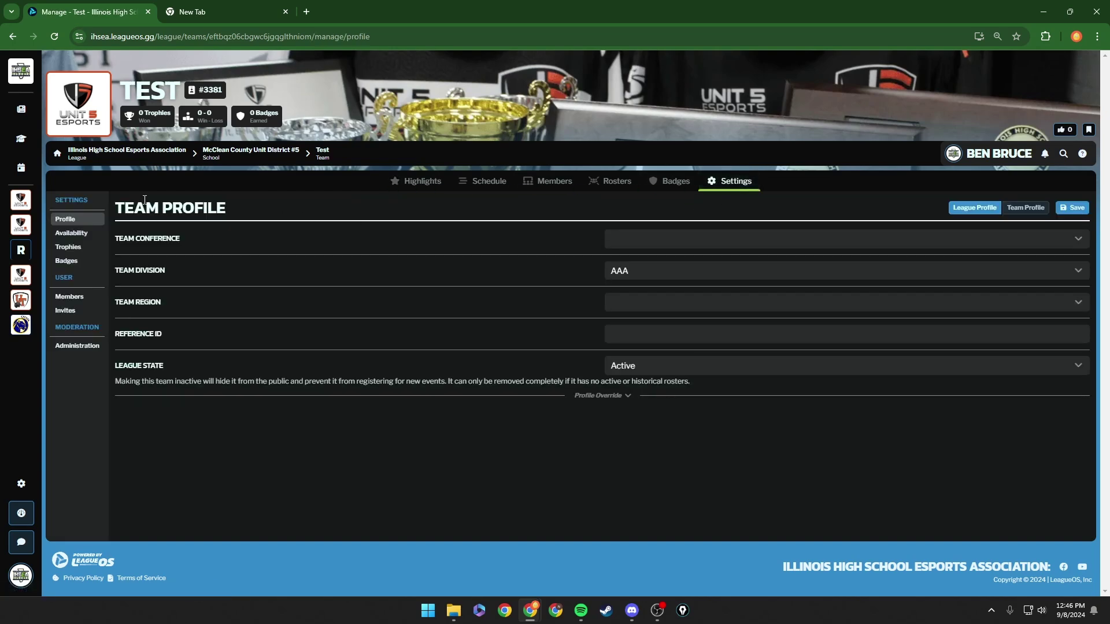
pyautogui.moveTo(117, 207); pyautogui.dragTo(233, 217)
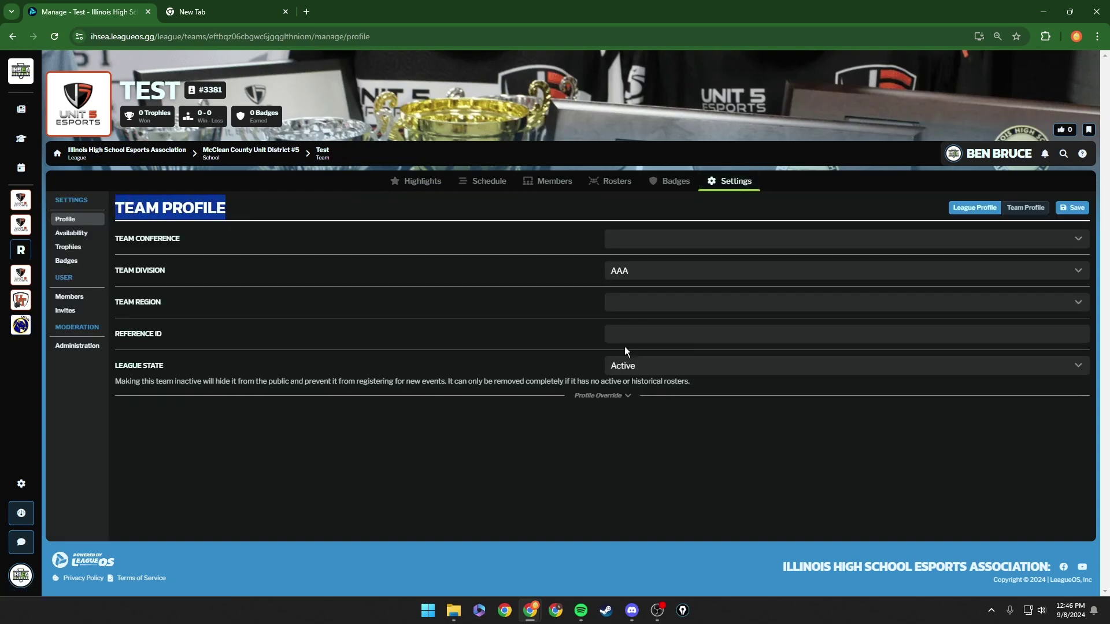
pyautogui.click(686, 366)
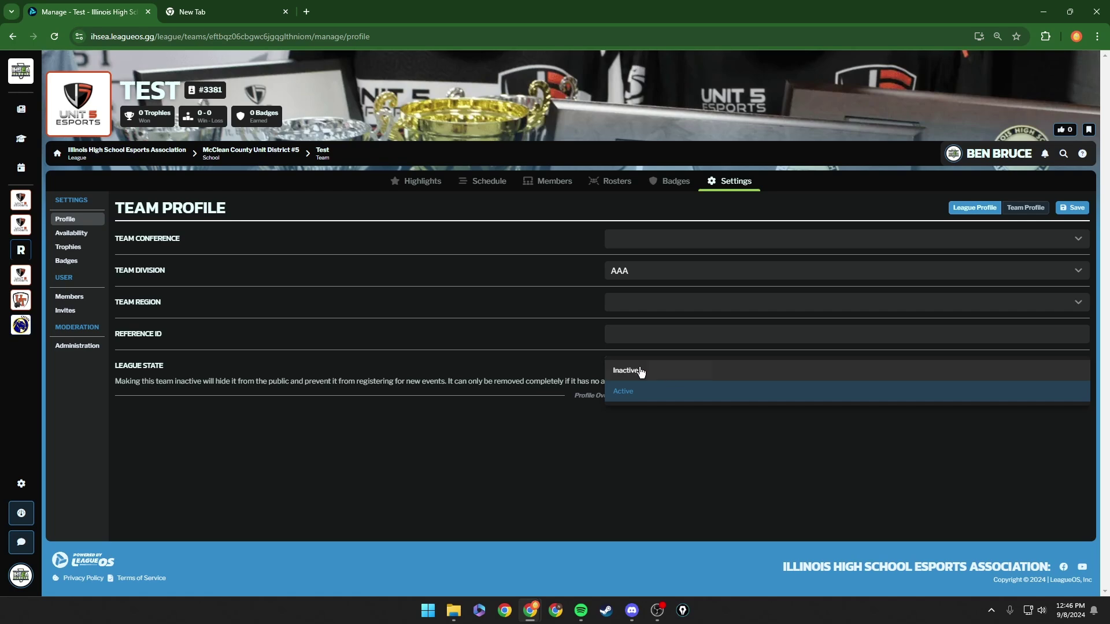
pyautogui.click(640, 371)
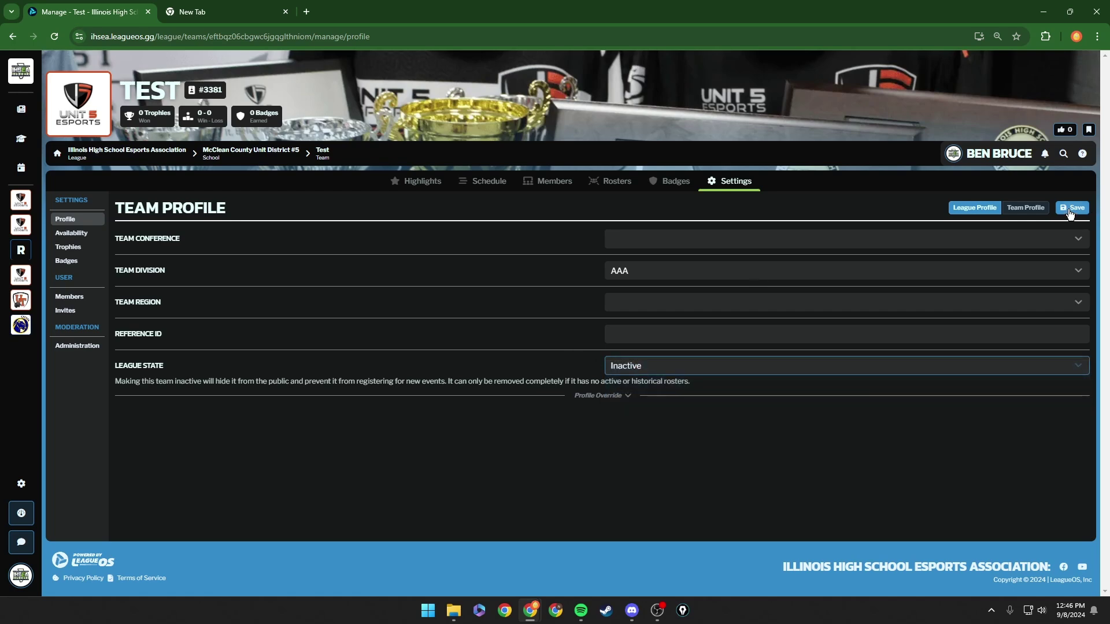
pyautogui.click(1069, 209)
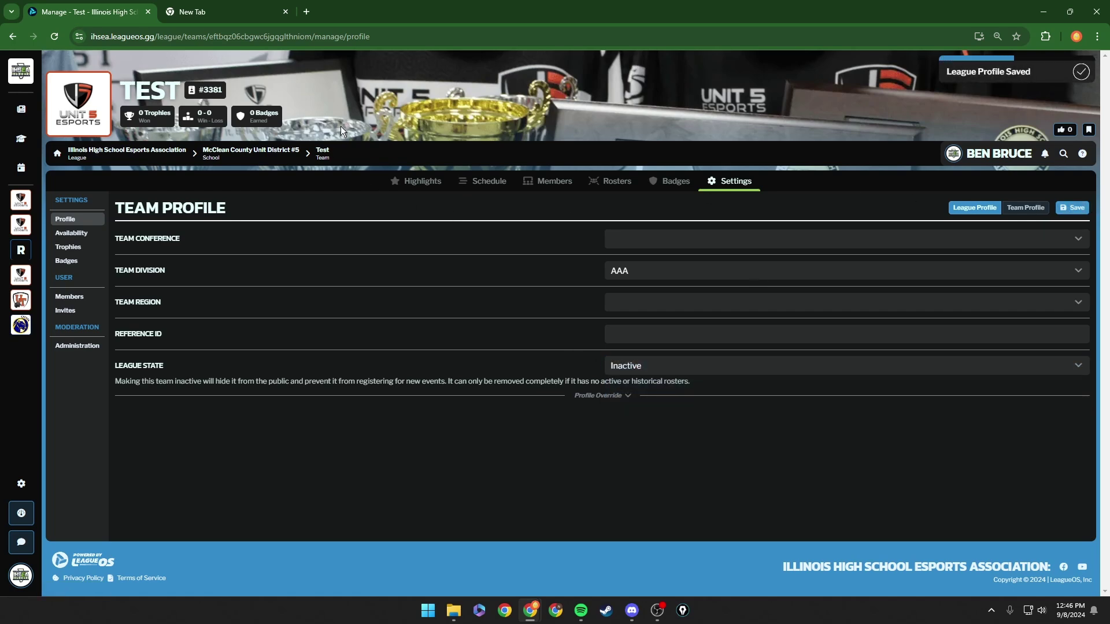
pyautogui.click(251, 151)
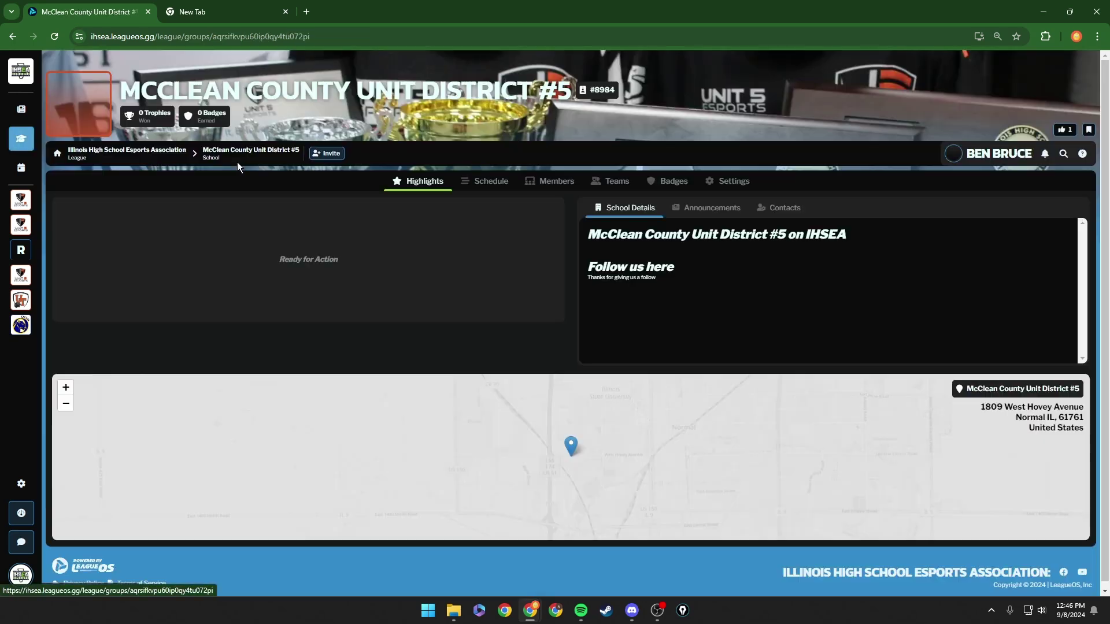
pyautogui.click(612, 181)
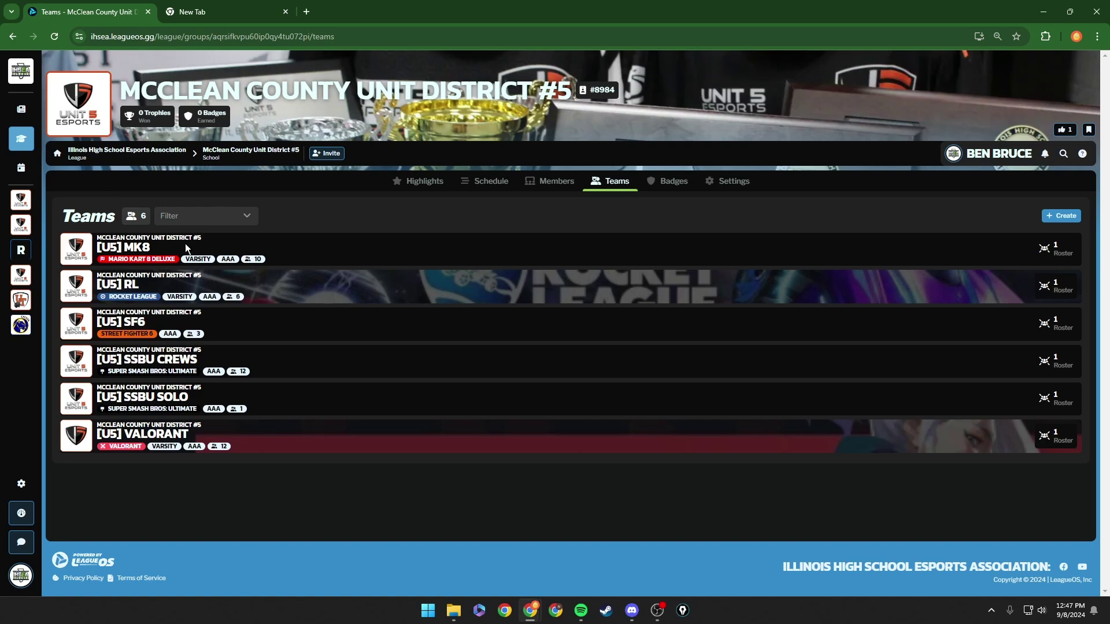
# Go back to the IHSEA home and locate the Fall 2024 and Esports Fair – Fall 2024 sections
pyautogui.hotkey('alt', 'Left')
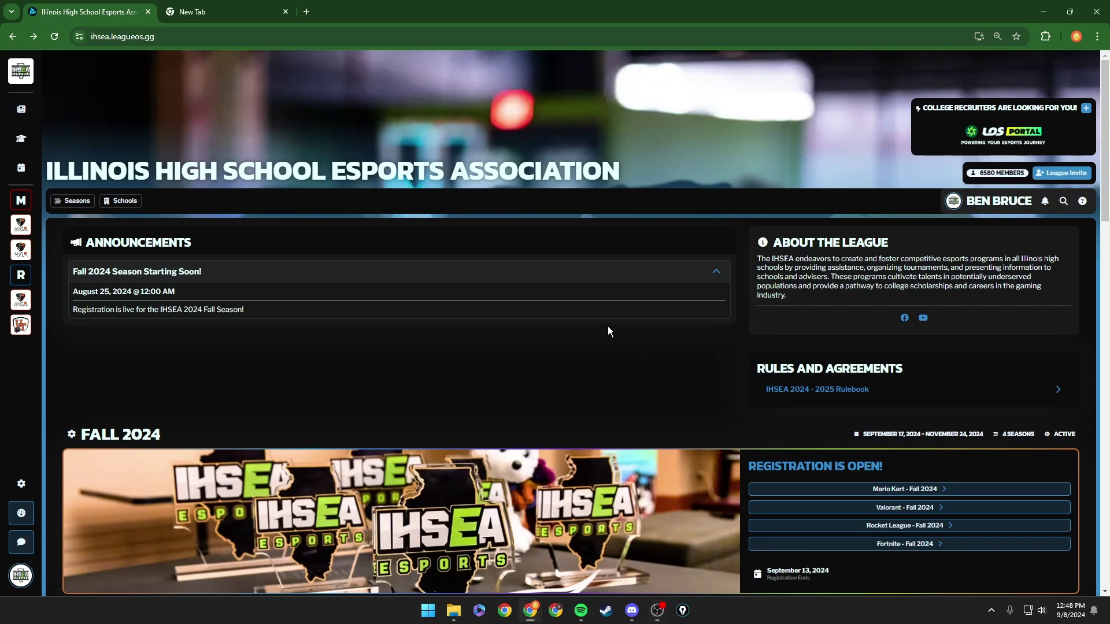
pyautogui.scroll(-4, 414, 281)
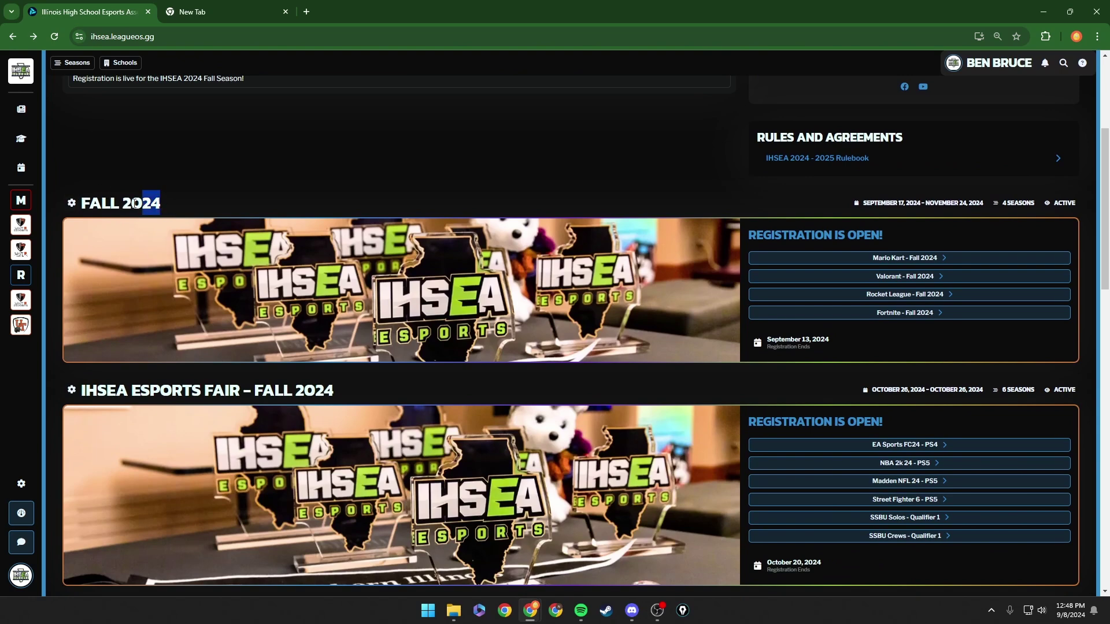
pyautogui.moveTo(136, 204); pyautogui.dragTo(81, 203)
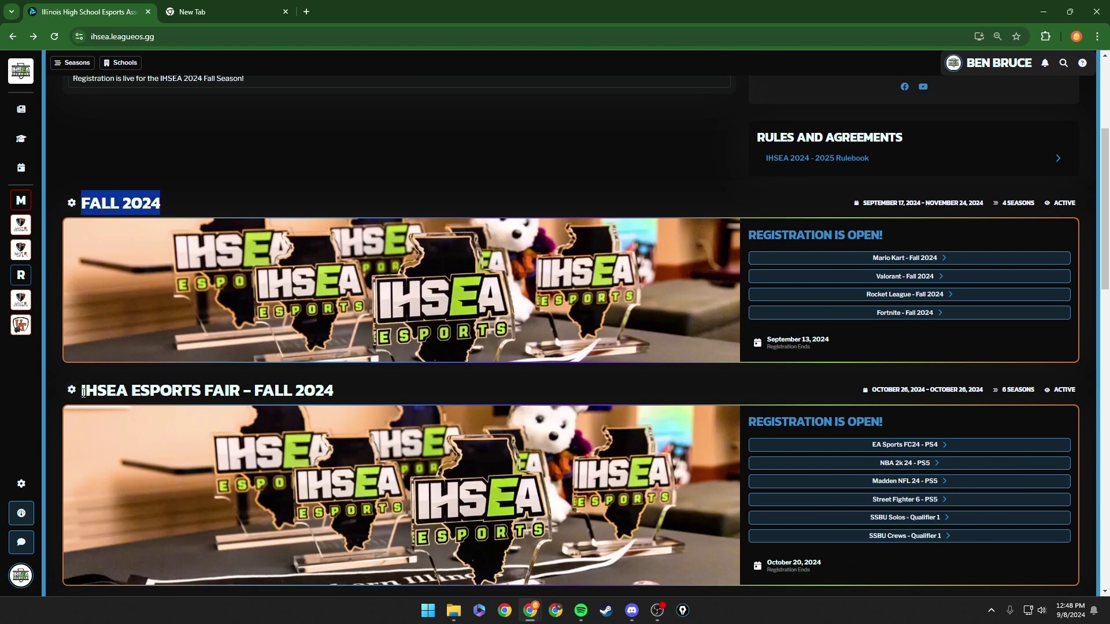
pyautogui.moveTo(84, 392); pyautogui.dragTo(336, 397)
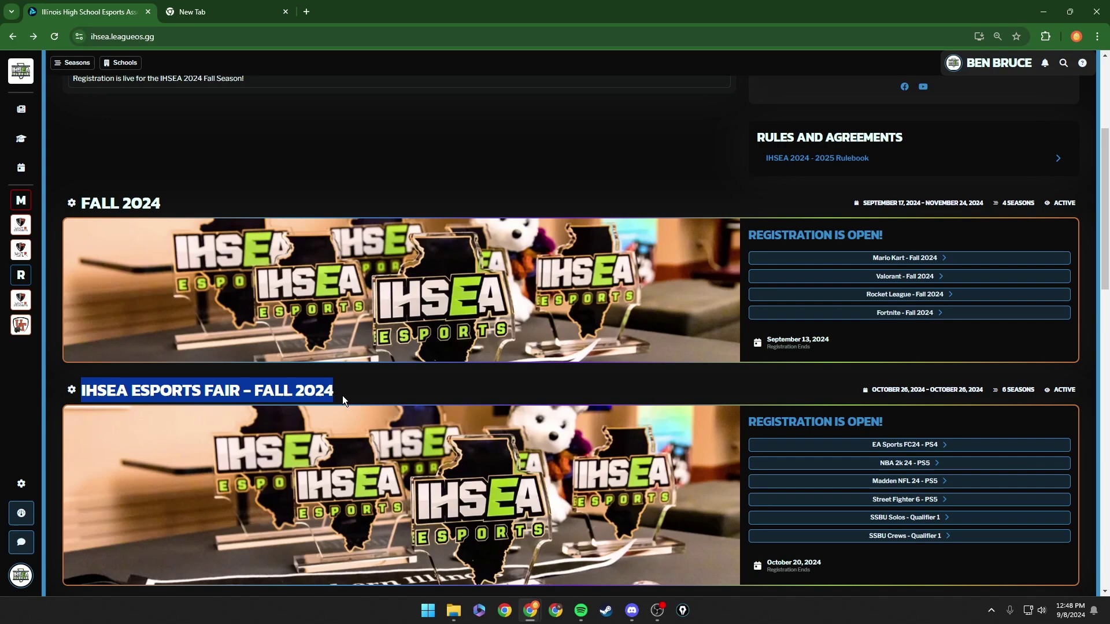
pyautogui.click(350, 393)
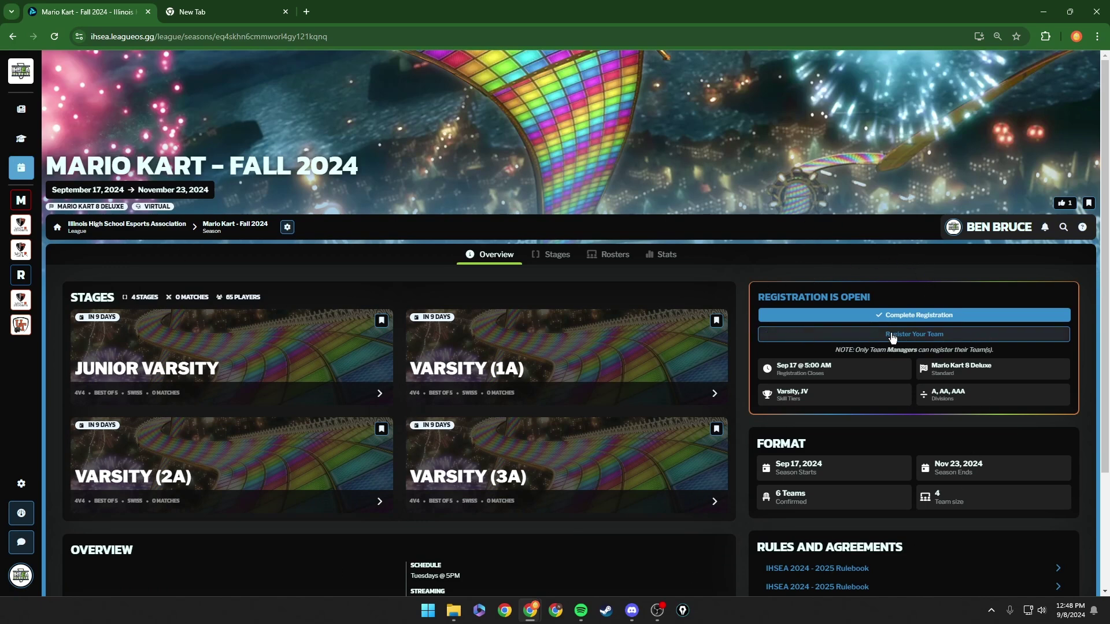
pyautogui.moveTo(833, 354); pyautogui.dragTo(999, 360)
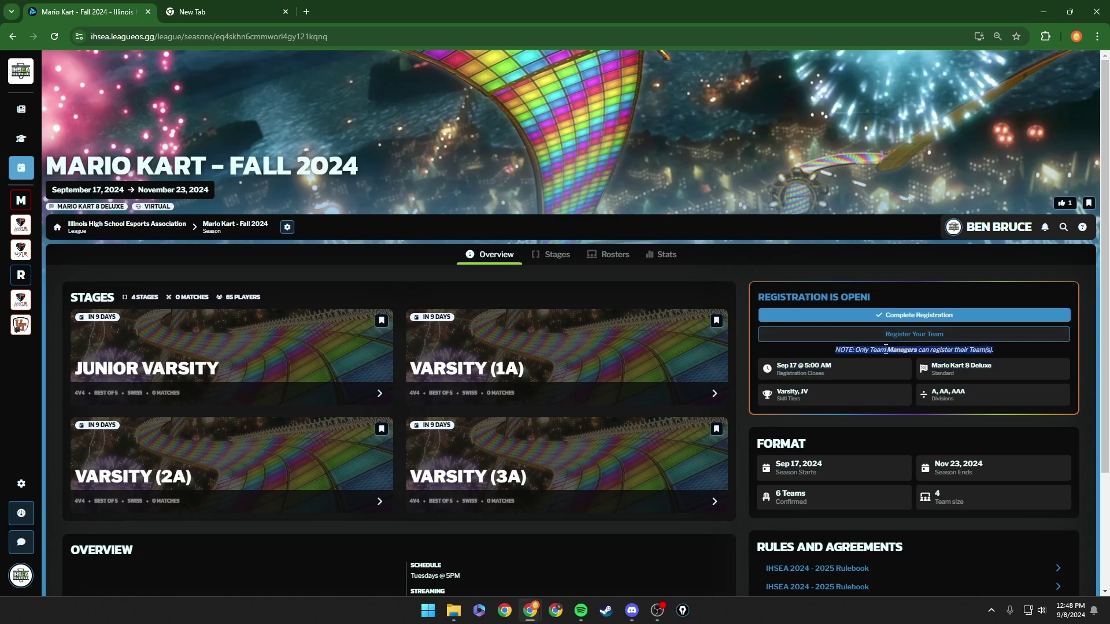
pyautogui.click(886, 352)
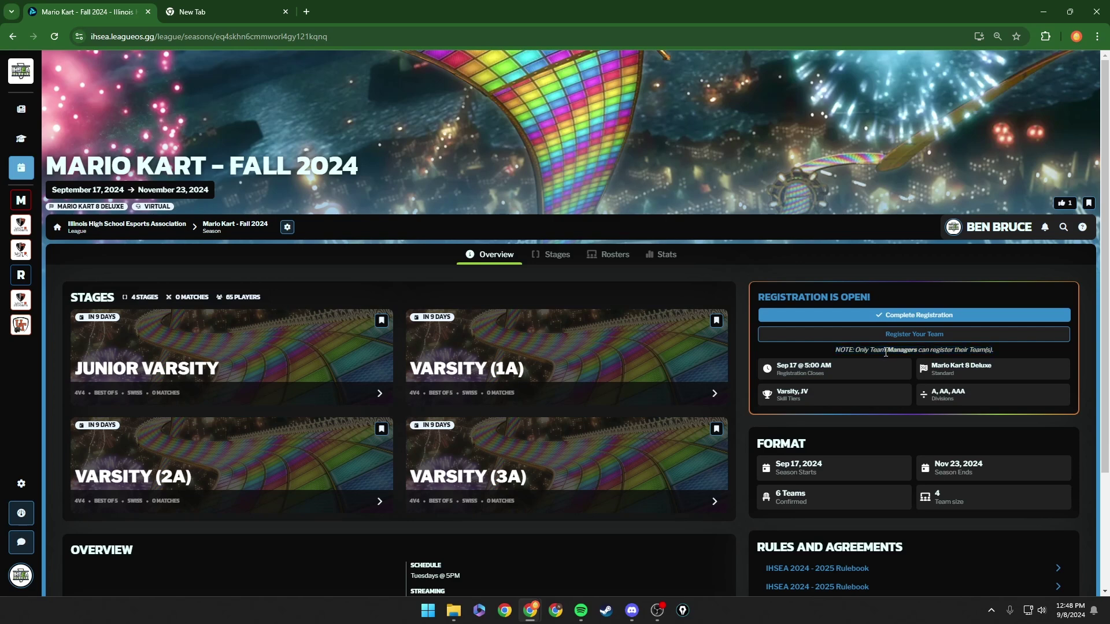
pyautogui.moveTo(843, 351); pyautogui.dragTo(993, 351)
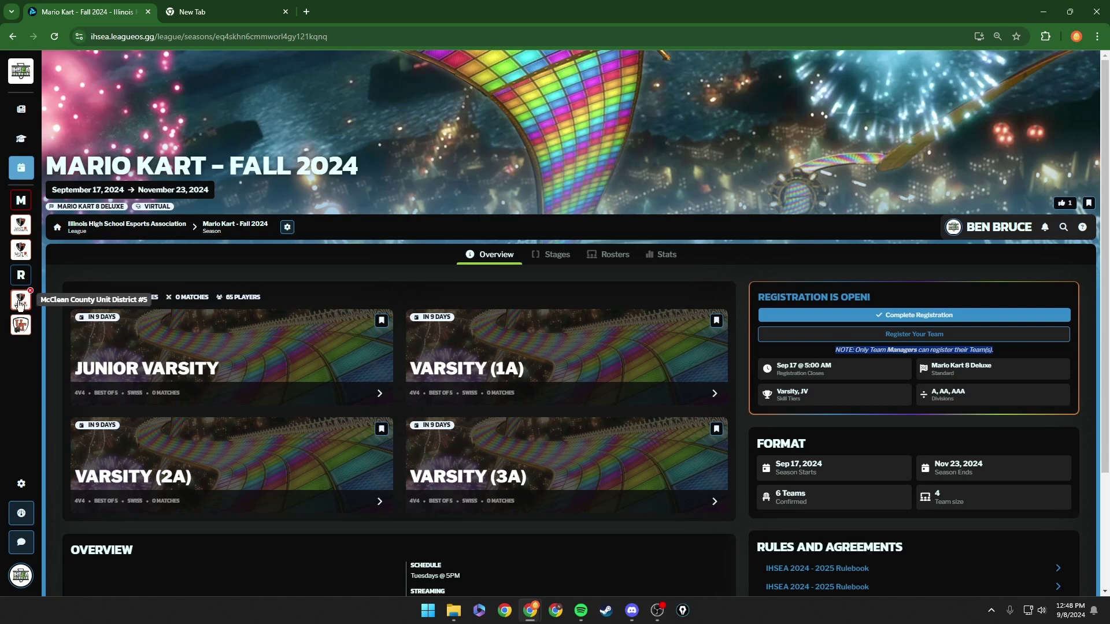
# Open McClean County's 35-member list and view a coach's Coach and Manager roles without changes
pyautogui.click(20, 302)
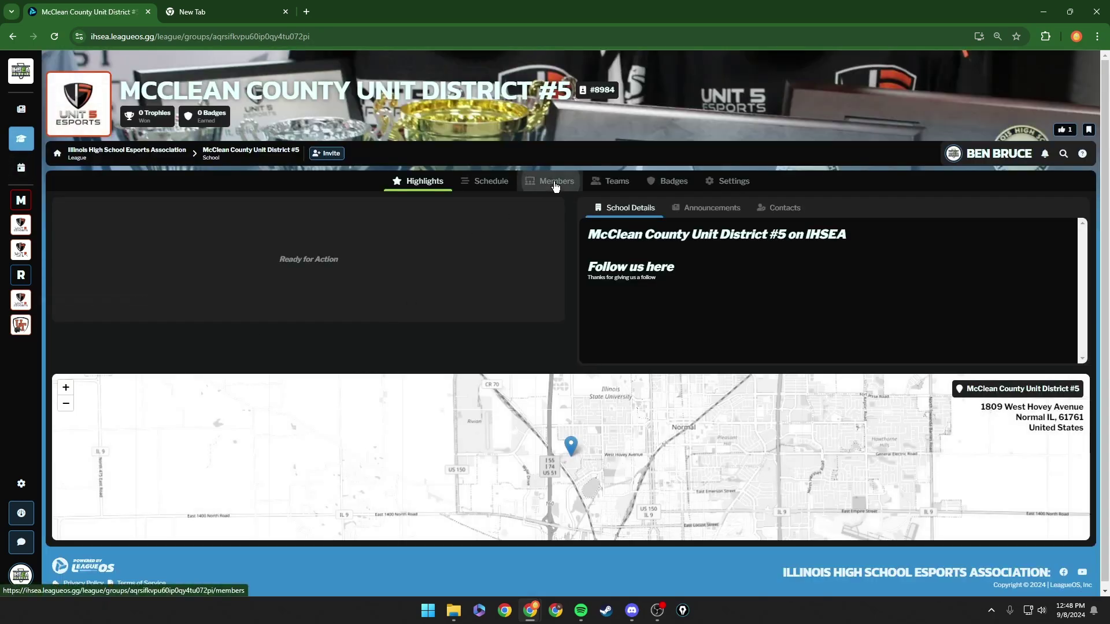
pyautogui.click(557, 183)
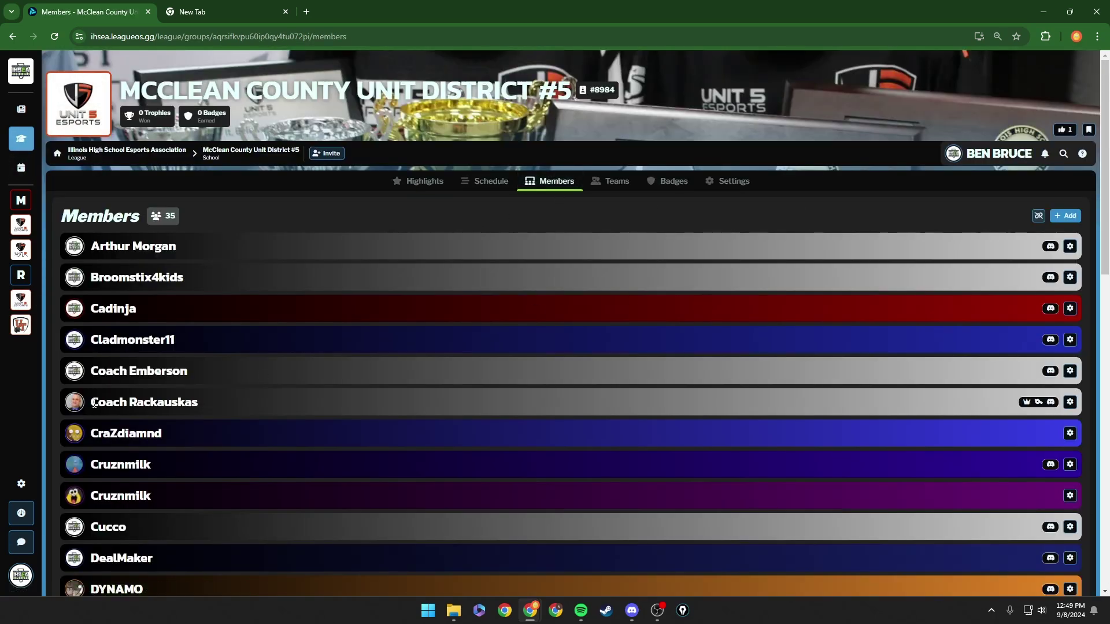
pyautogui.moveTo(87, 405); pyautogui.dragTo(375, 411)
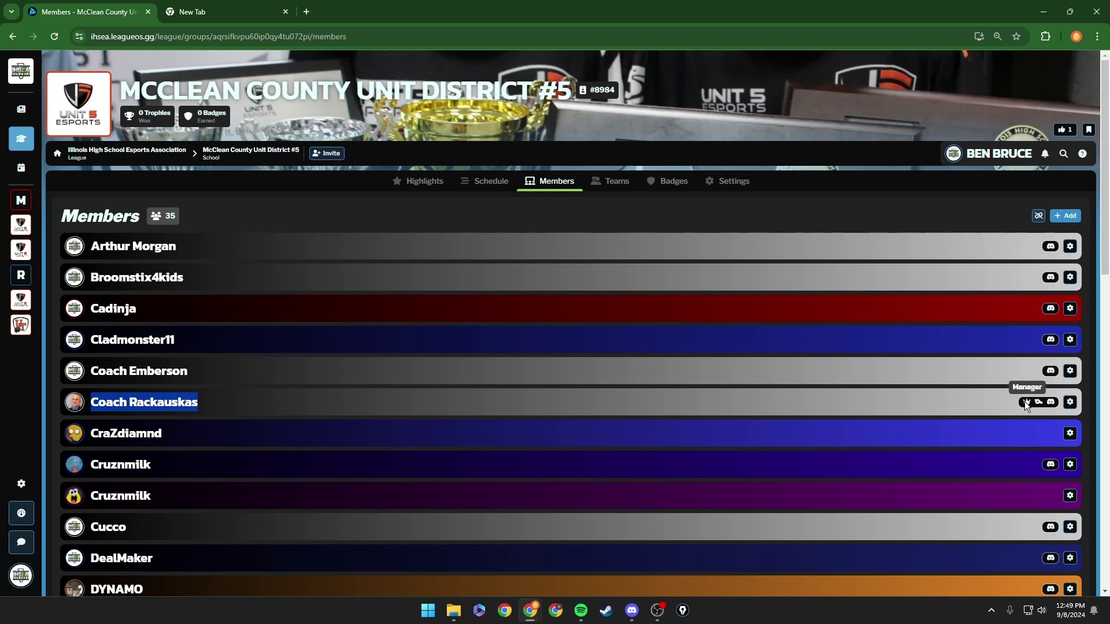
pyautogui.click(1070, 402)
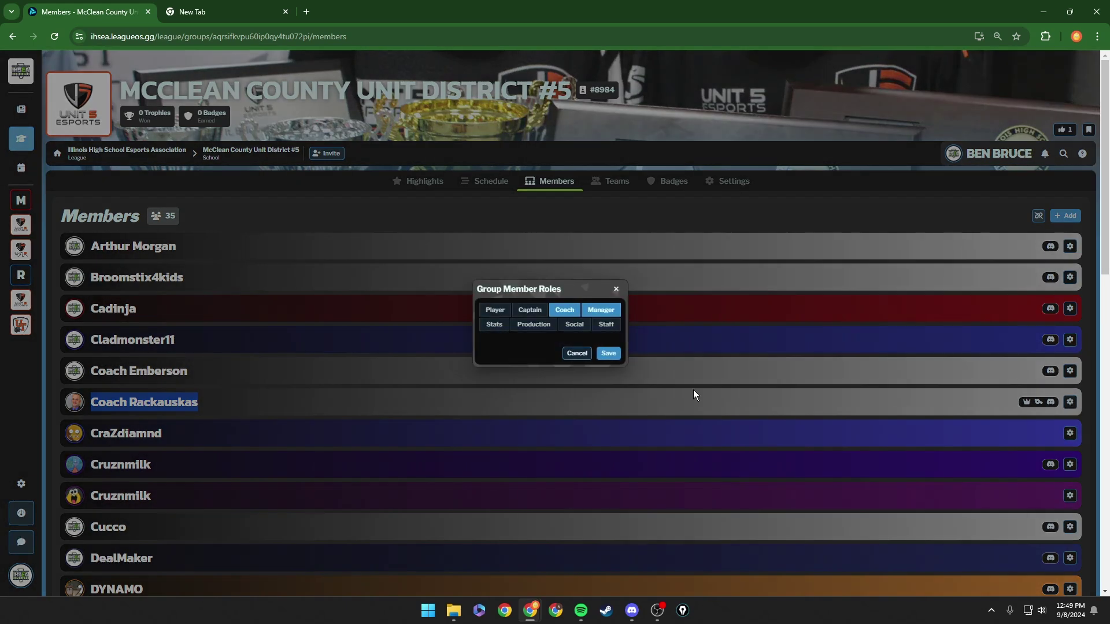
pyautogui.click(616, 289)
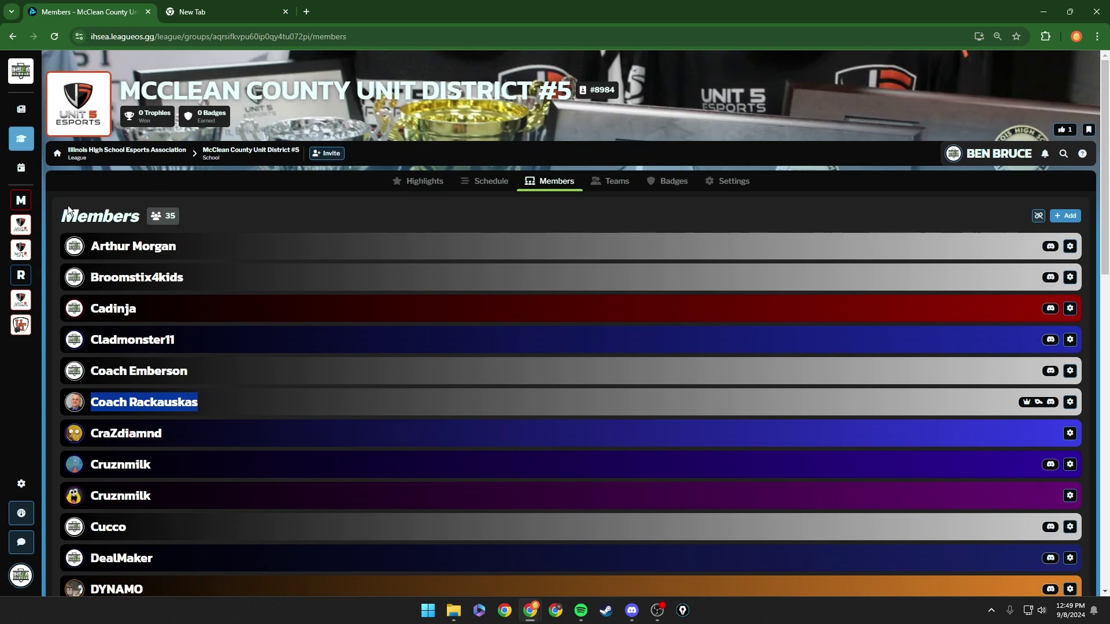
# From the Mario Kart Fall 2024 season page, start team registration and browse the existing teams list without choosing one
pyautogui.click(18, 203)
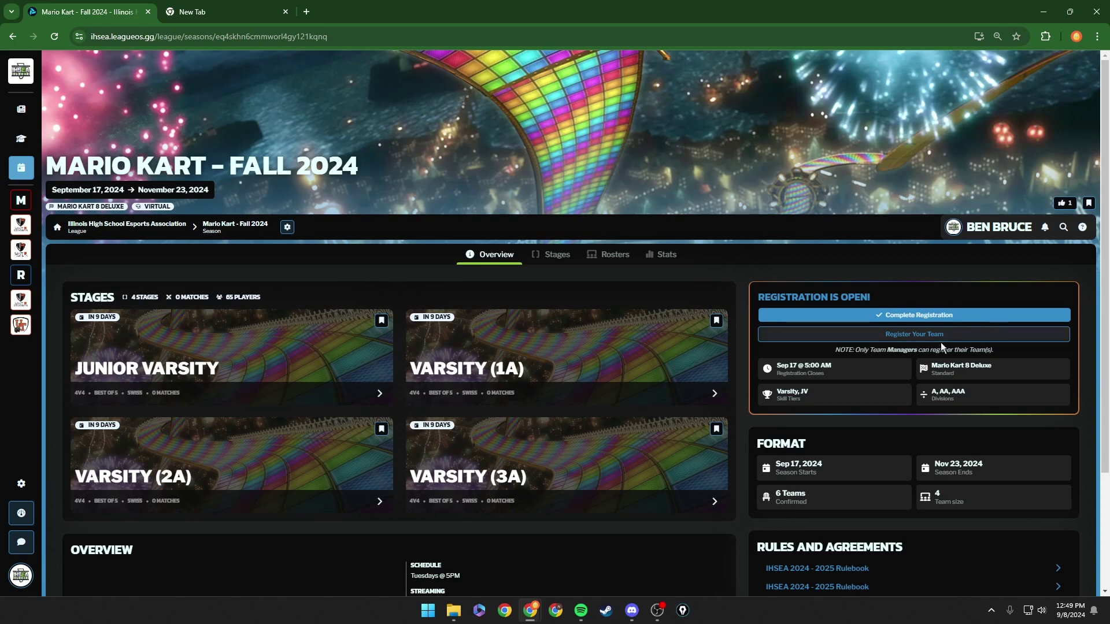
pyautogui.click(903, 335)
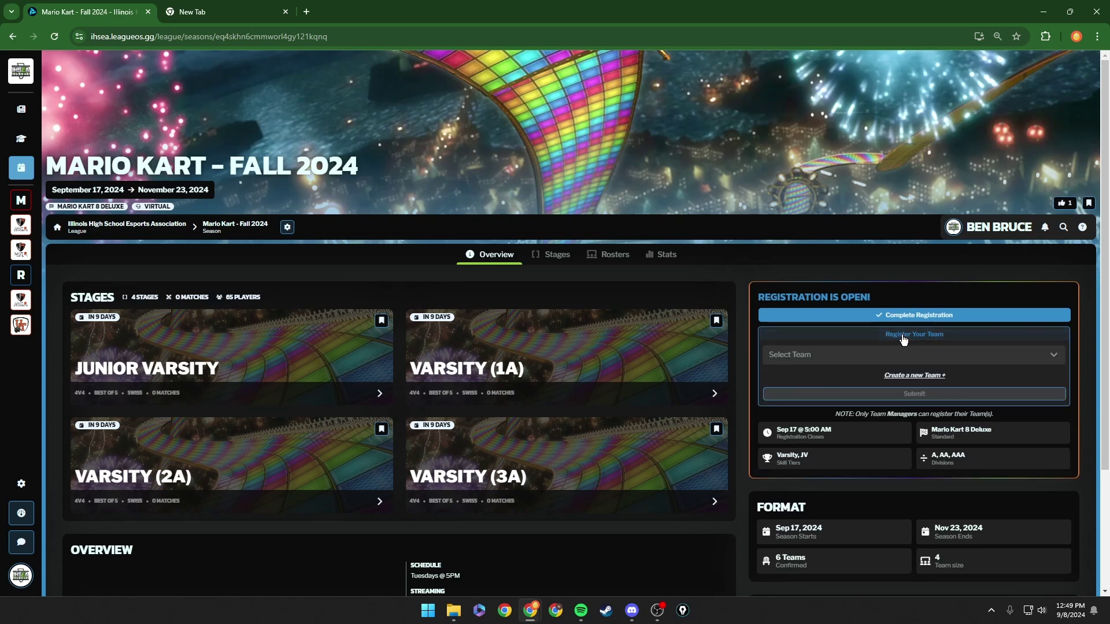
pyautogui.click(835, 355)
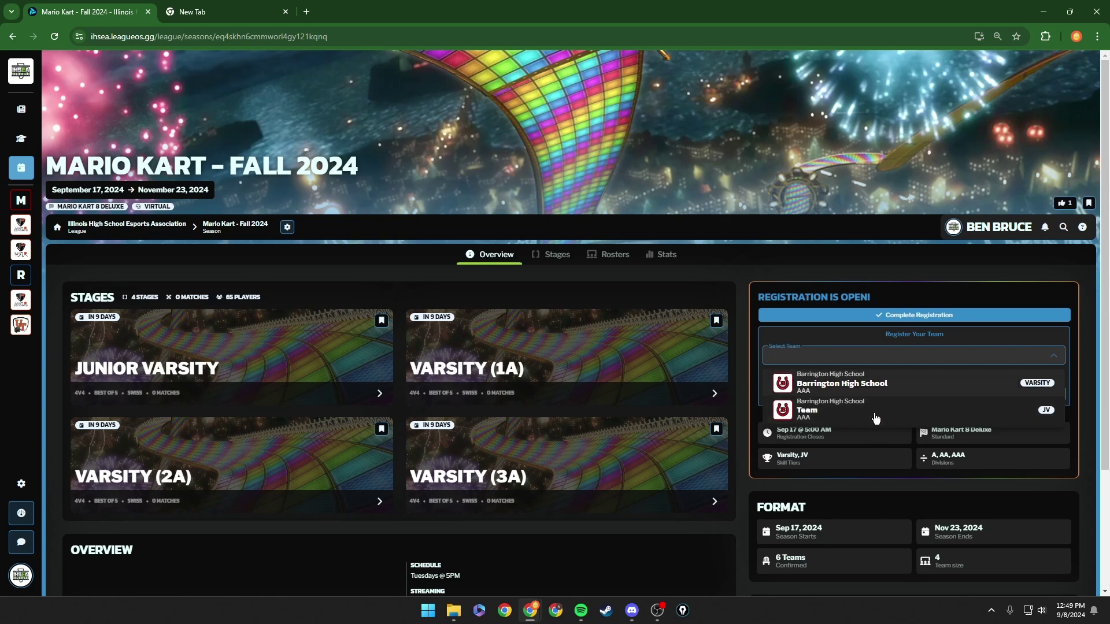
pyautogui.click(879, 354)
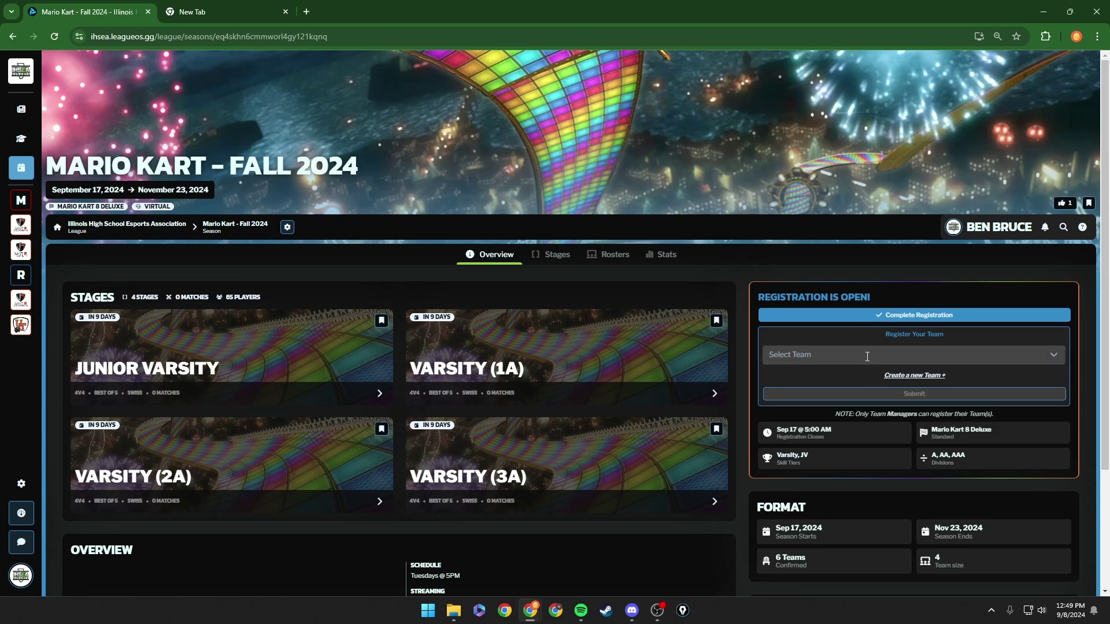
pyautogui.click(866, 355)
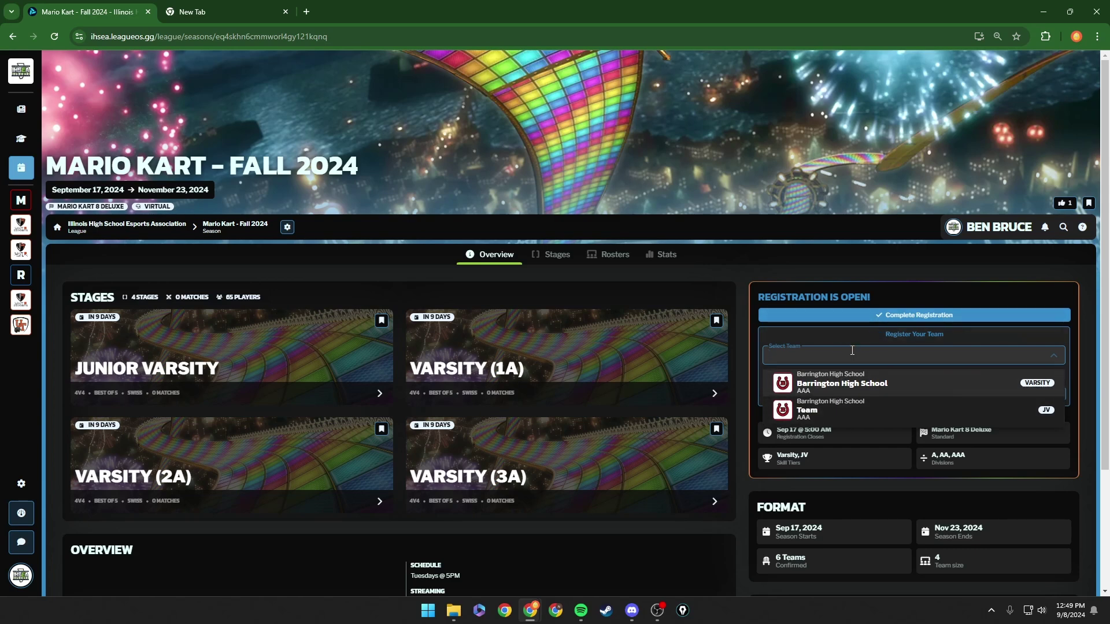
pyautogui.click(881, 299)
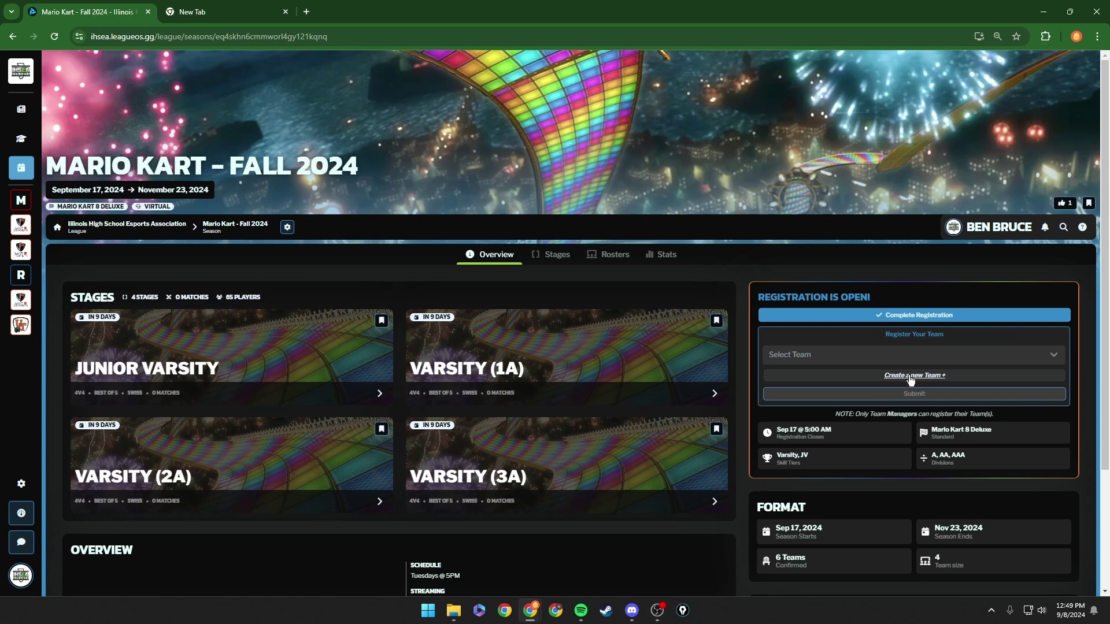
# Create and submit new team 'Test Team' for Barrington High School, colour Red, skill tier JV
pyautogui.click(910, 377)
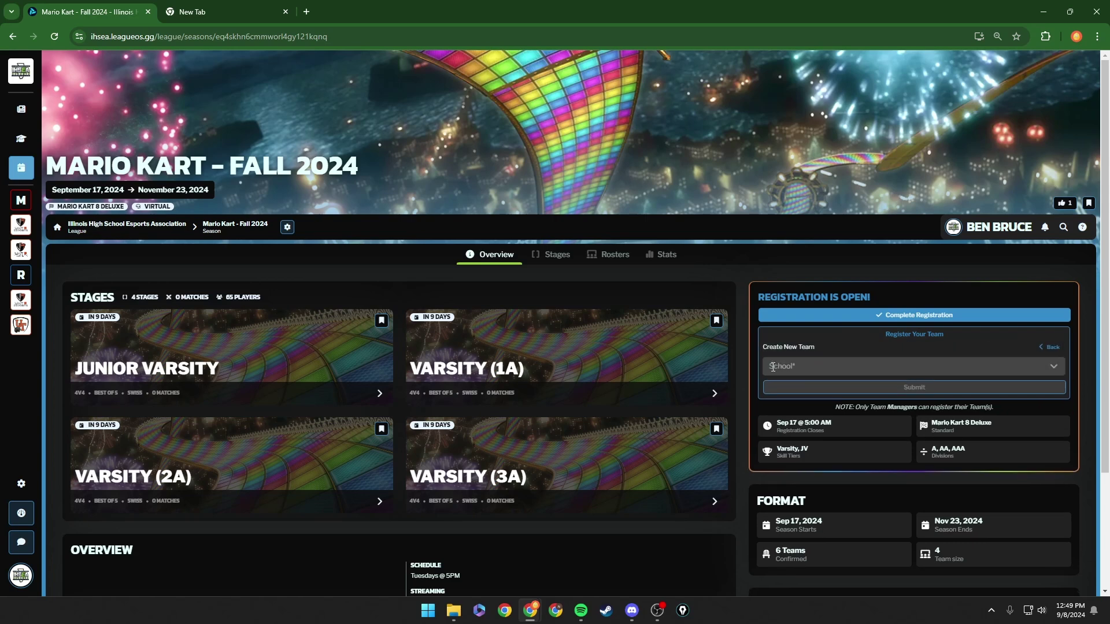
pyautogui.click(1025, 368)
pyautogui.click(794, 388)
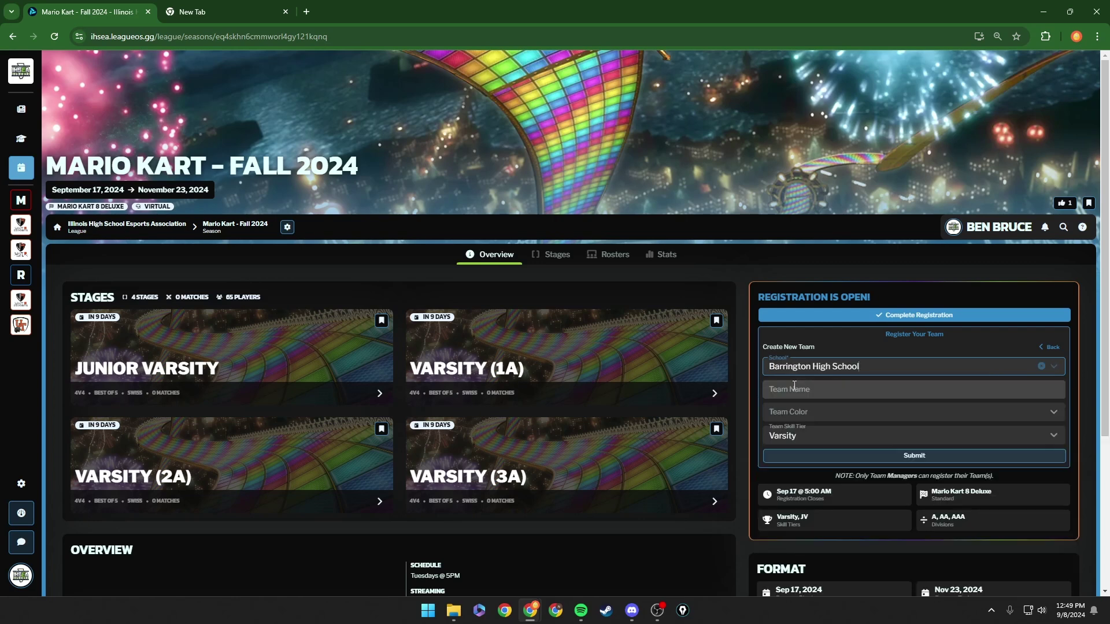
pyautogui.click(794, 391)
pyautogui.write('Tes')
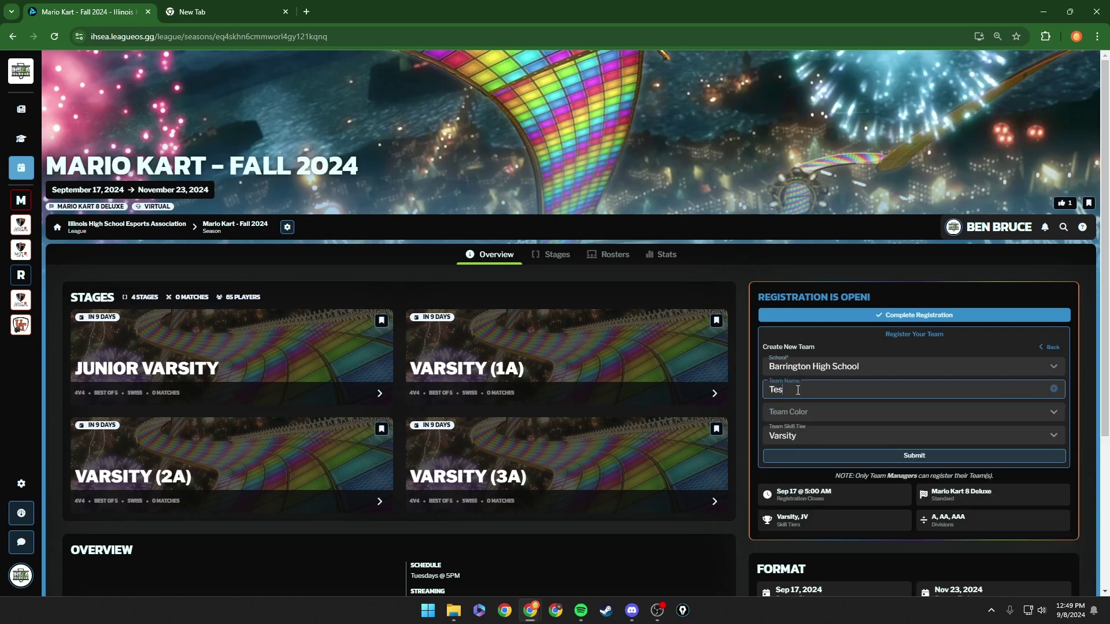
pyautogui.write('t Team')
pyautogui.click(797, 412)
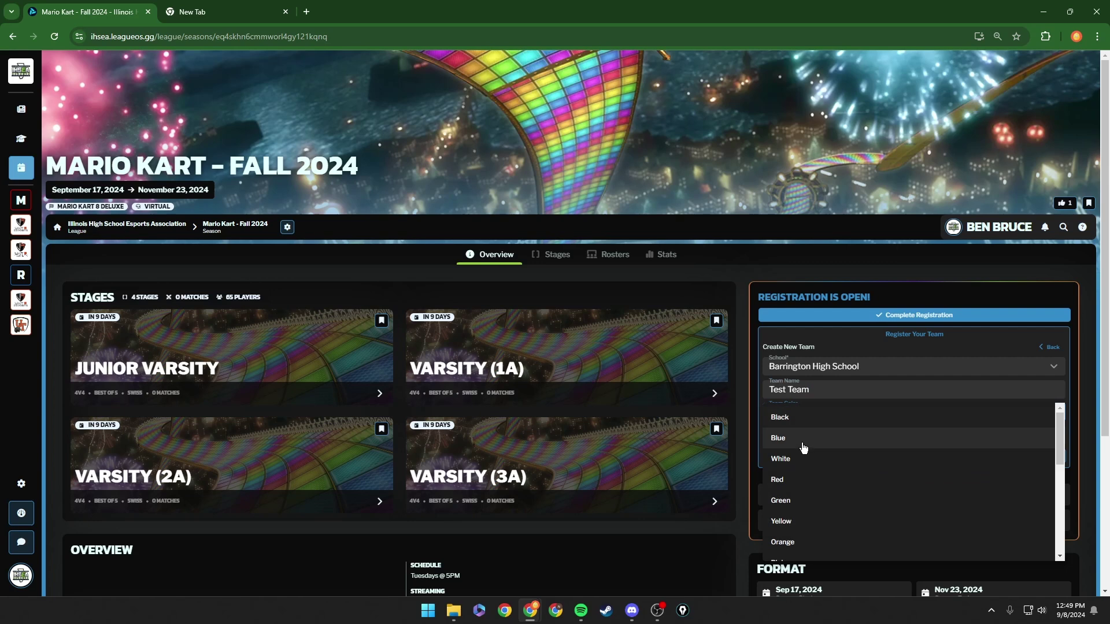
pyautogui.click(797, 487)
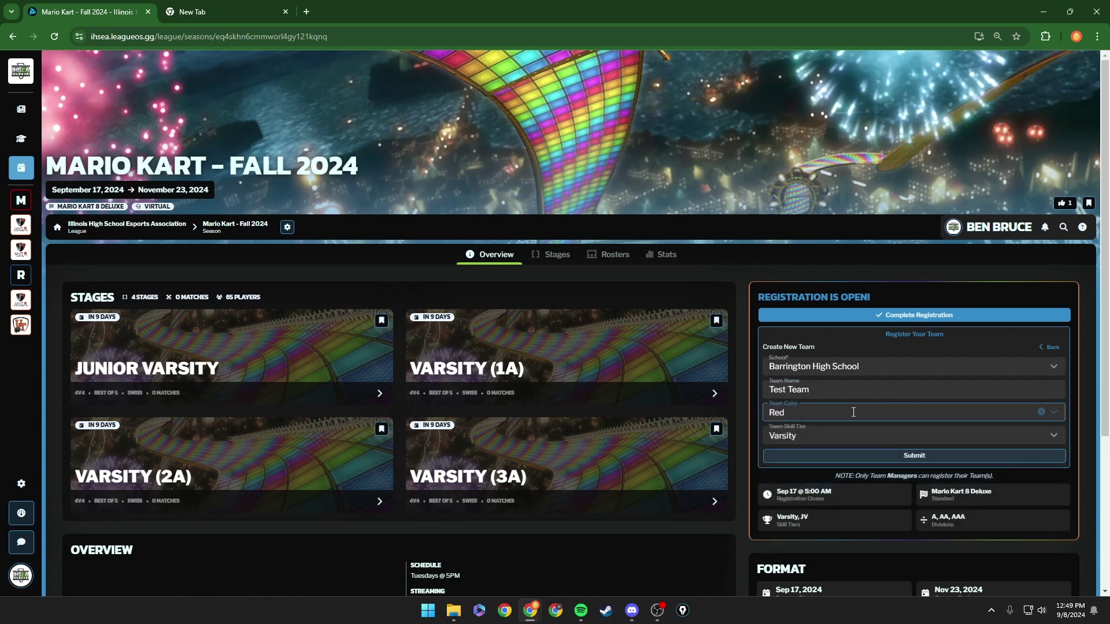
pyautogui.click(841, 434)
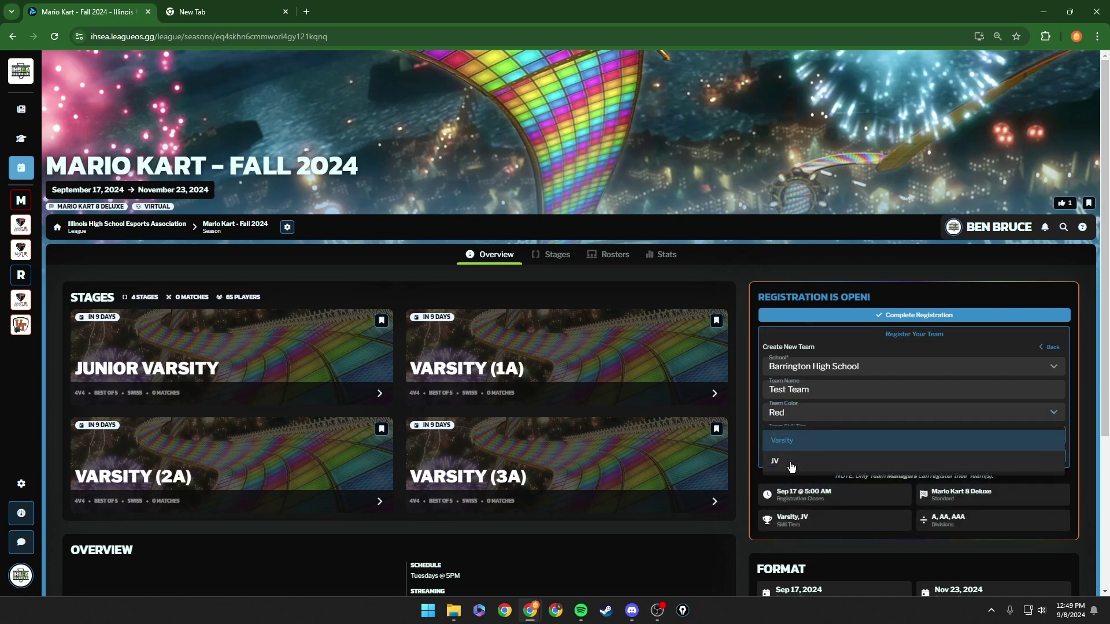
pyautogui.click(794, 441)
pyautogui.click(802, 438)
pyautogui.click(800, 462)
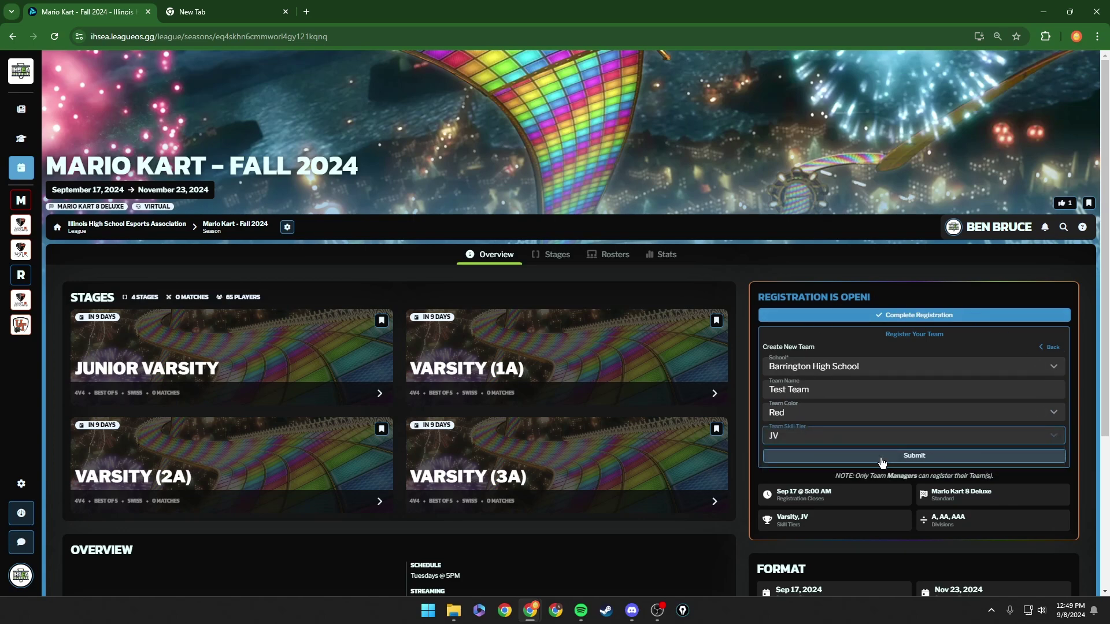
pyautogui.click(806, 457)
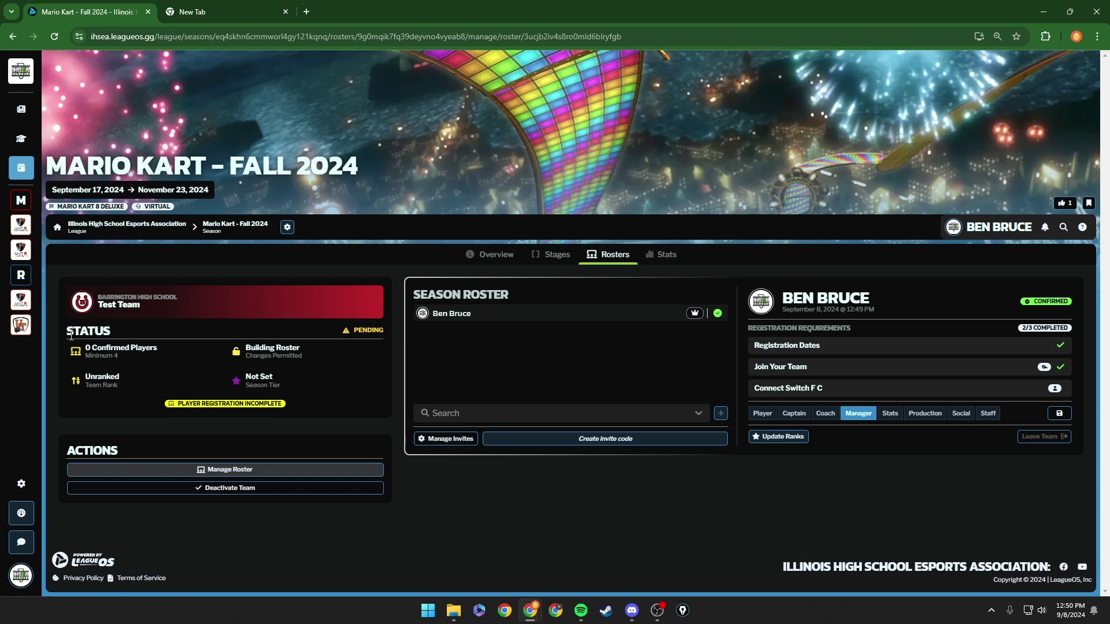
pyautogui.moveTo(120, 356); pyautogui.dragTo(88, 357)
pyautogui.moveTo(80, 380); pyautogui.dragTo(132, 391)
pyautogui.click(247, 376)
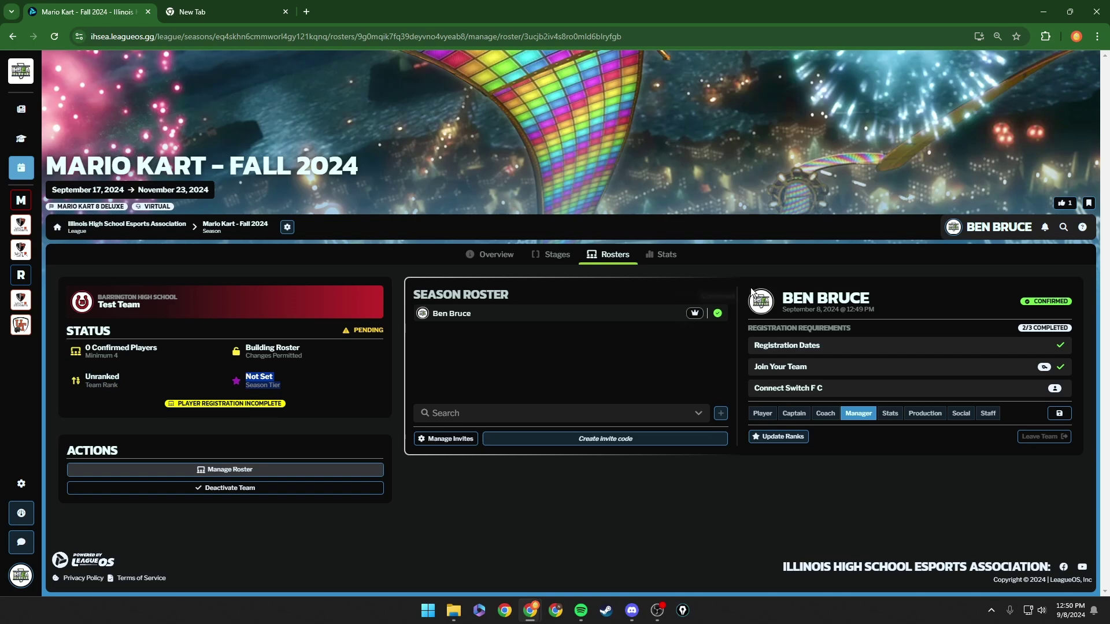
pyautogui.click(444, 367)
pyautogui.moveTo(415, 302); pyautogui.dragTo(506, 297)
pyautogui.click(548, 330)
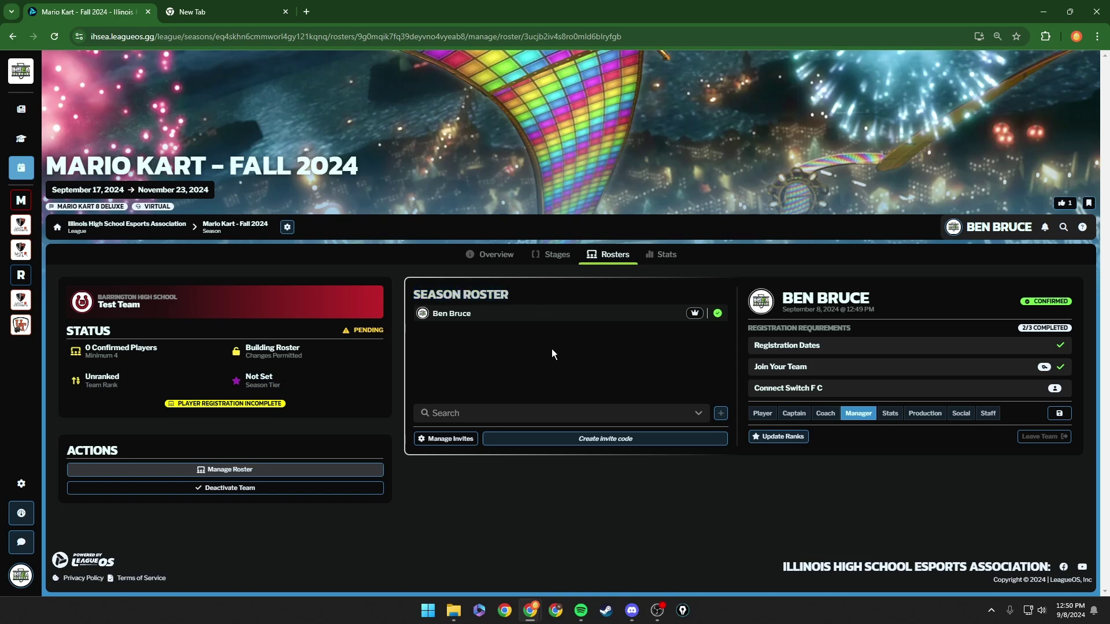
pyautogui.click(493, 413)
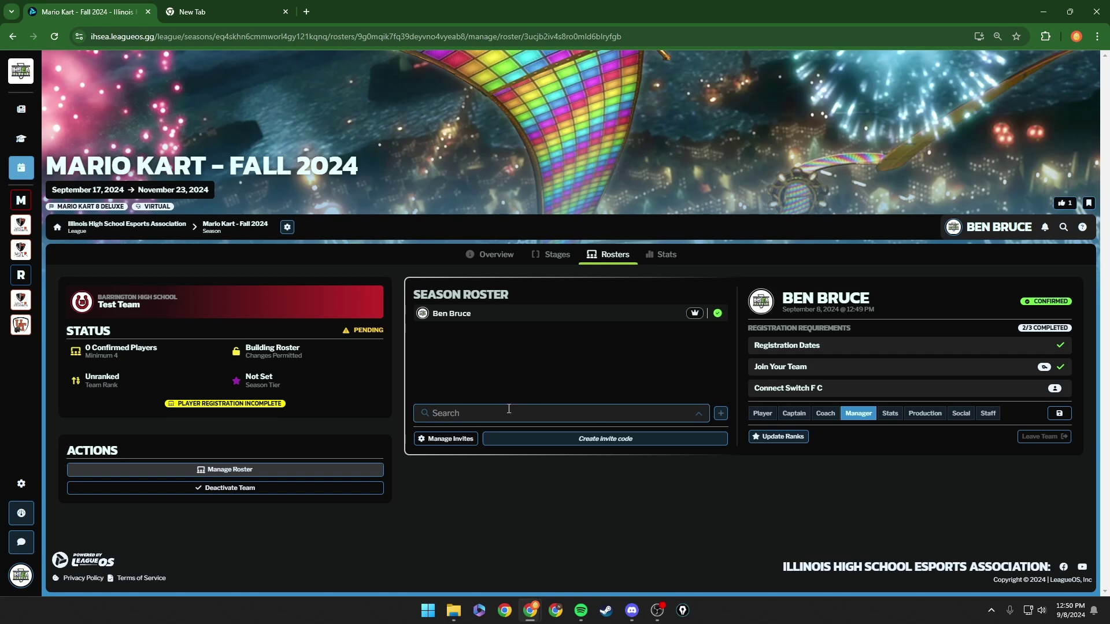
pyautogui.write('pi')
pyautogui.press('BackSpace')
pyautogui.press('BackSpace')
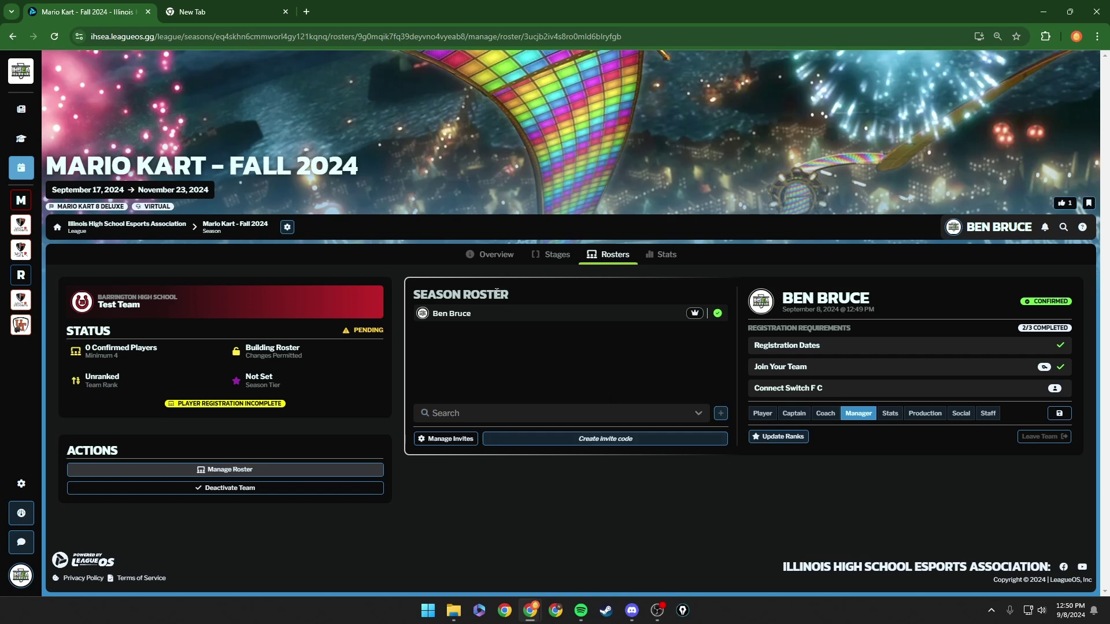
# Activate Test Team's Player invite link: 7-day expiry, 10 max uses, Grant Ownership unchecked
pyautogui.click(605, 439)
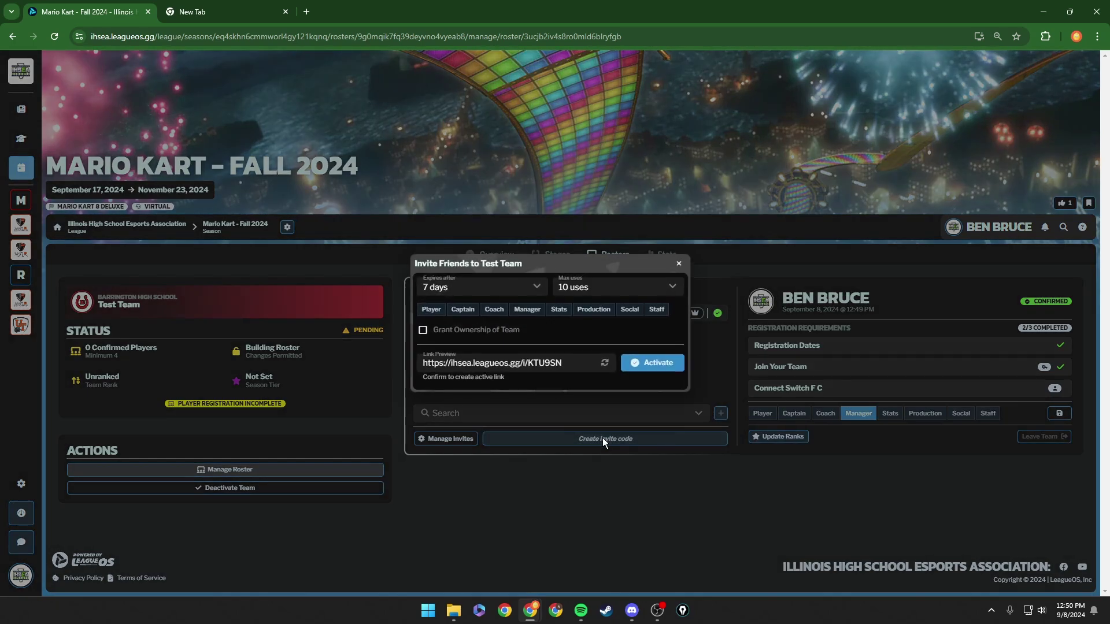
pyautogui.click(429, 310)
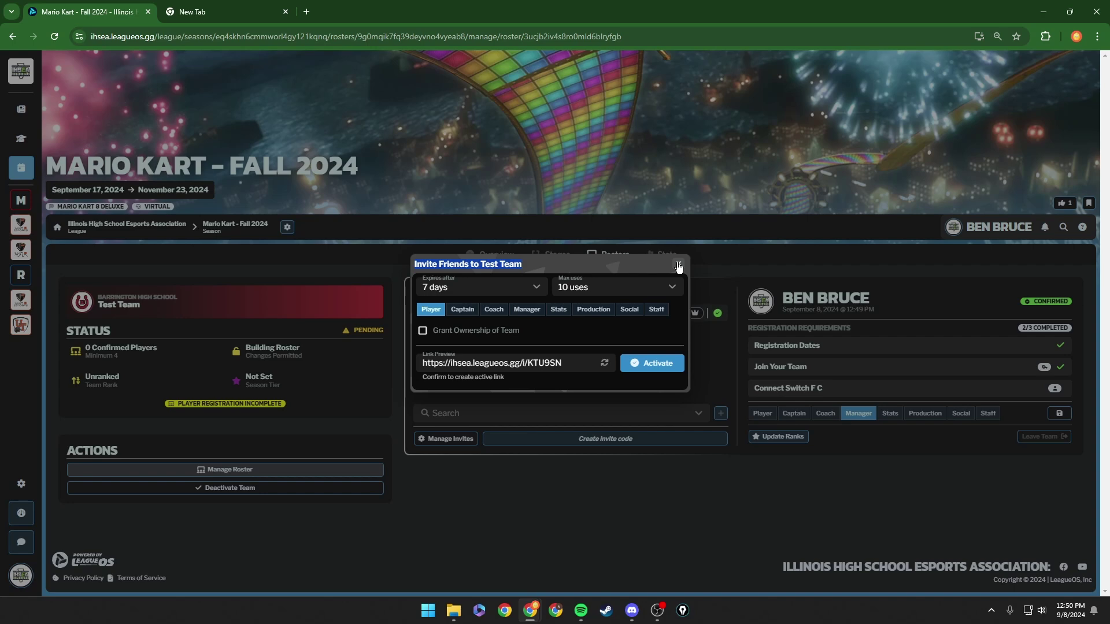
pyautogui.click(503, 382)
pyautogui.click(472, 289)
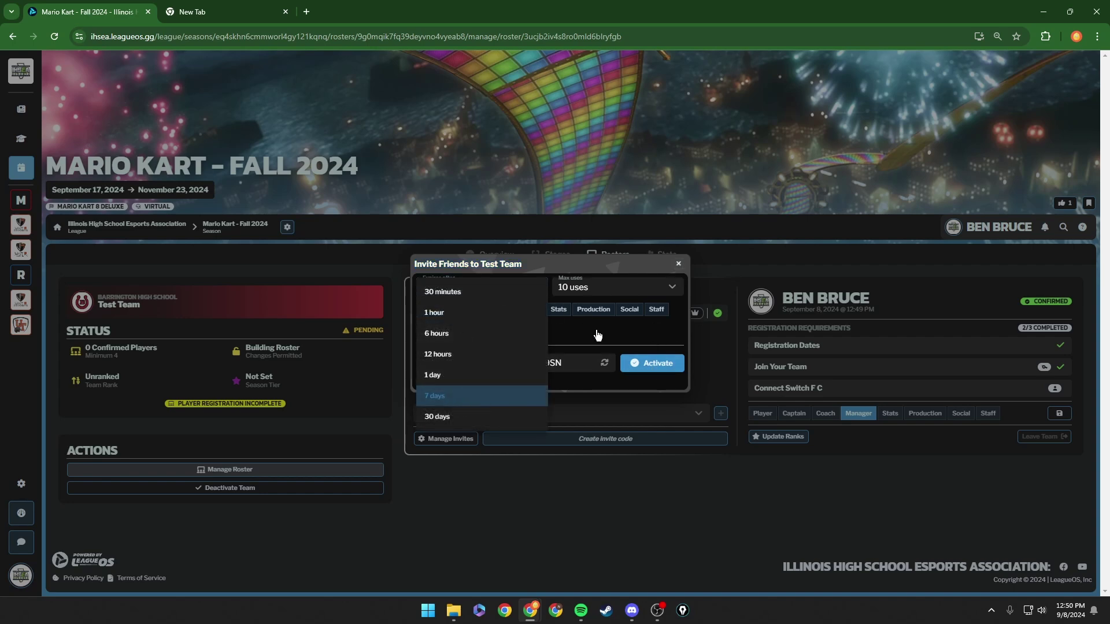
pyautogui.click(474, 289)
pyautogui.click(589, 288)
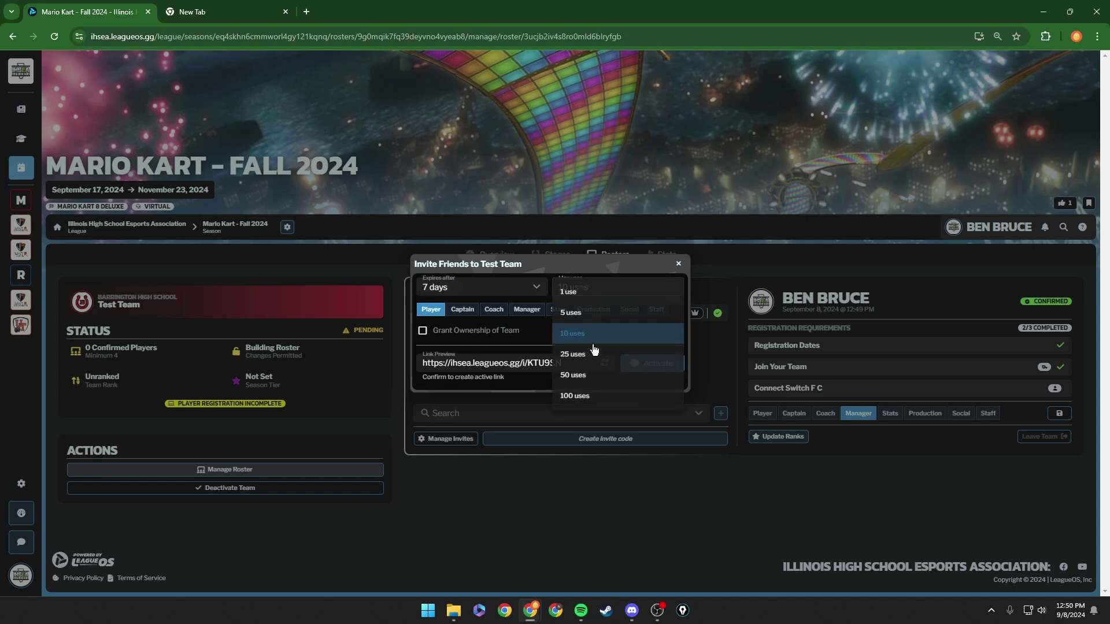
pyautogui.click(520, 330)
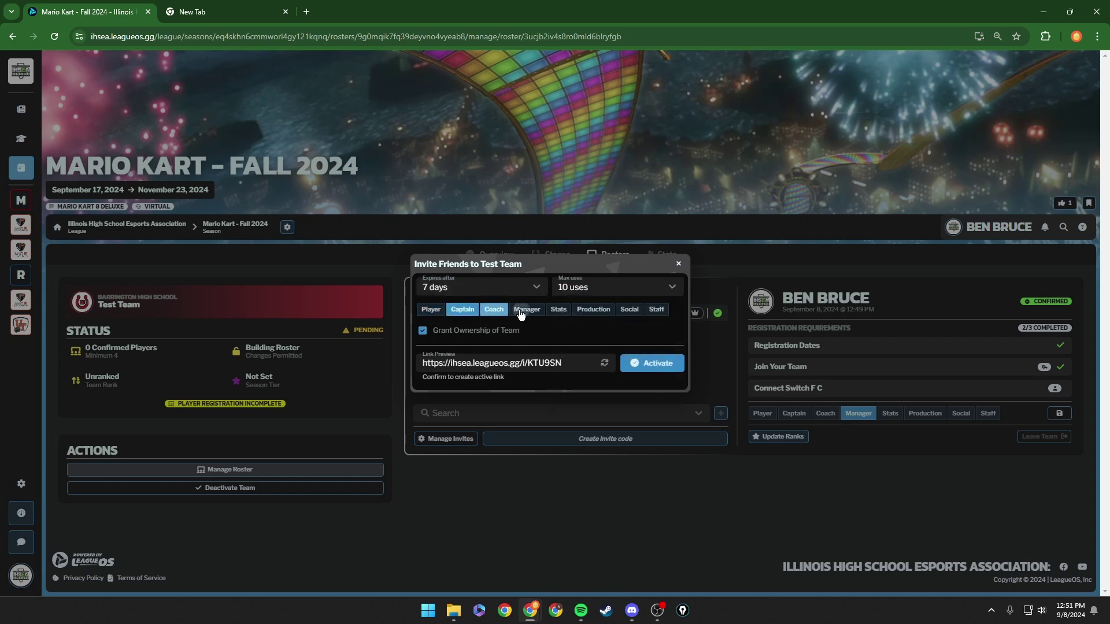
pyautogui.click(431, 310)
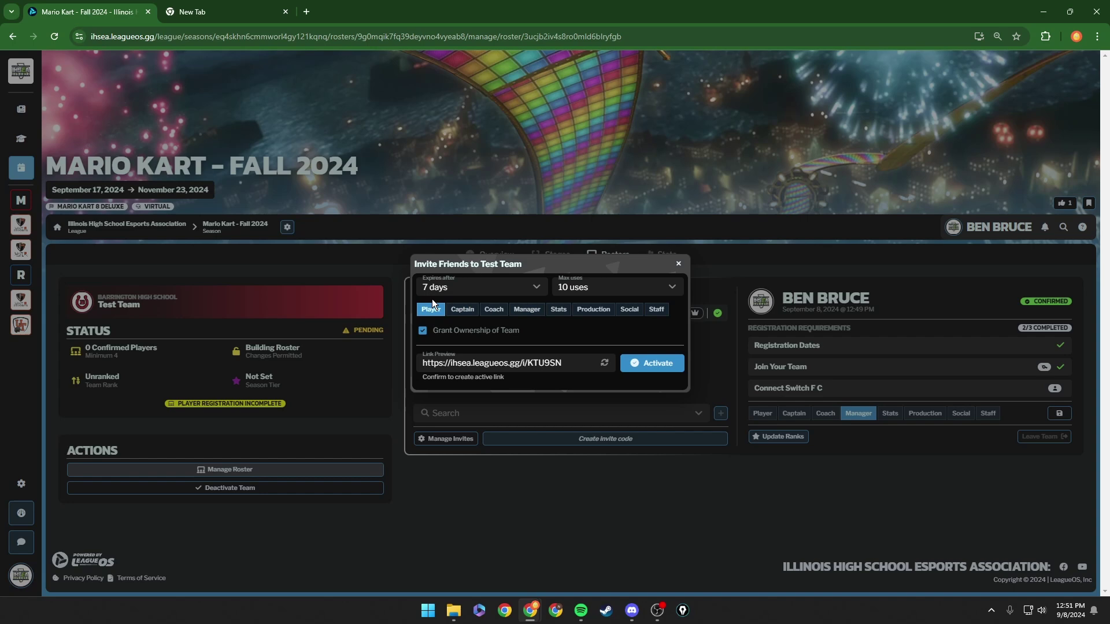
pyautogui.click(425, 334)
pyautogui.click(654, 364)
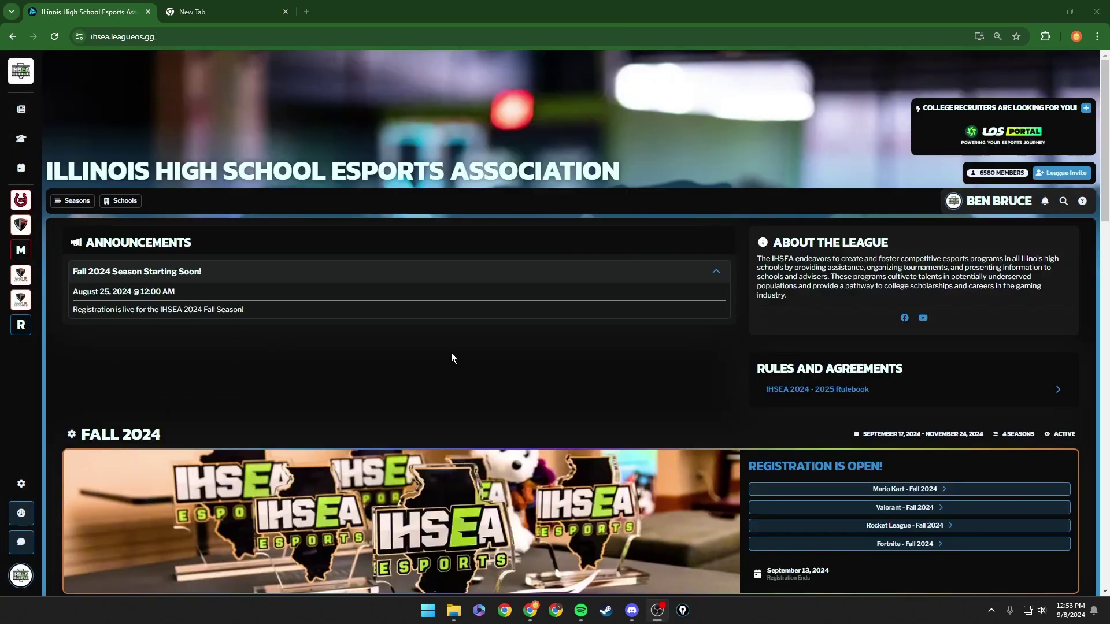
# Open Mario Kart – Fall 2024 from the home page and show its Season Rosters
pyautogui.scroll(-1, 452, 358)
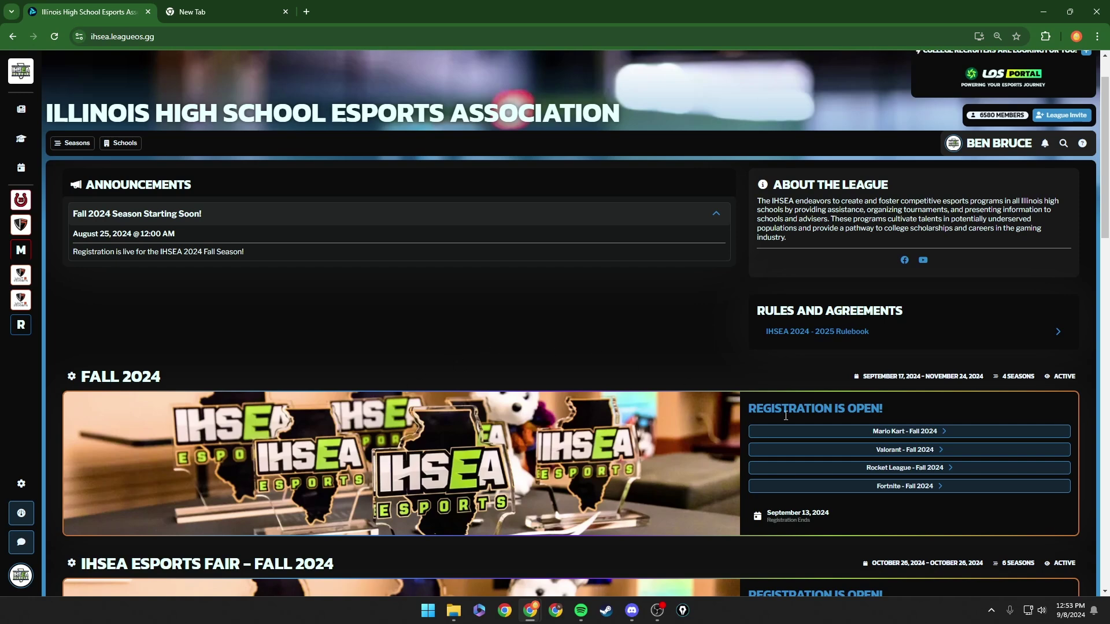
pyautogui.click(899, 433)
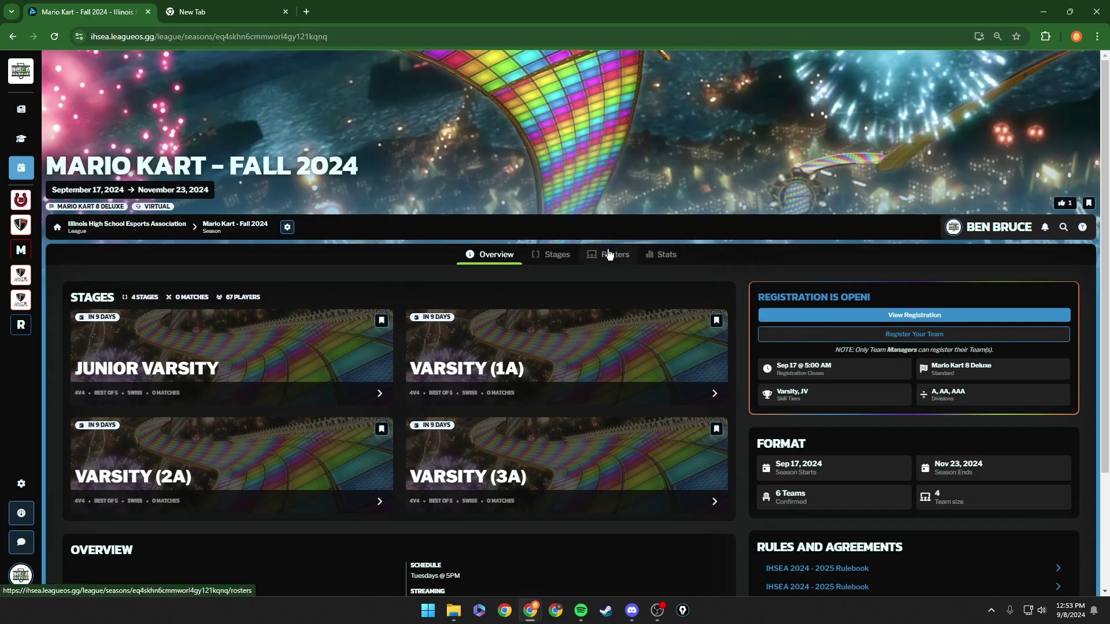
pyautogui.click(611, 255)
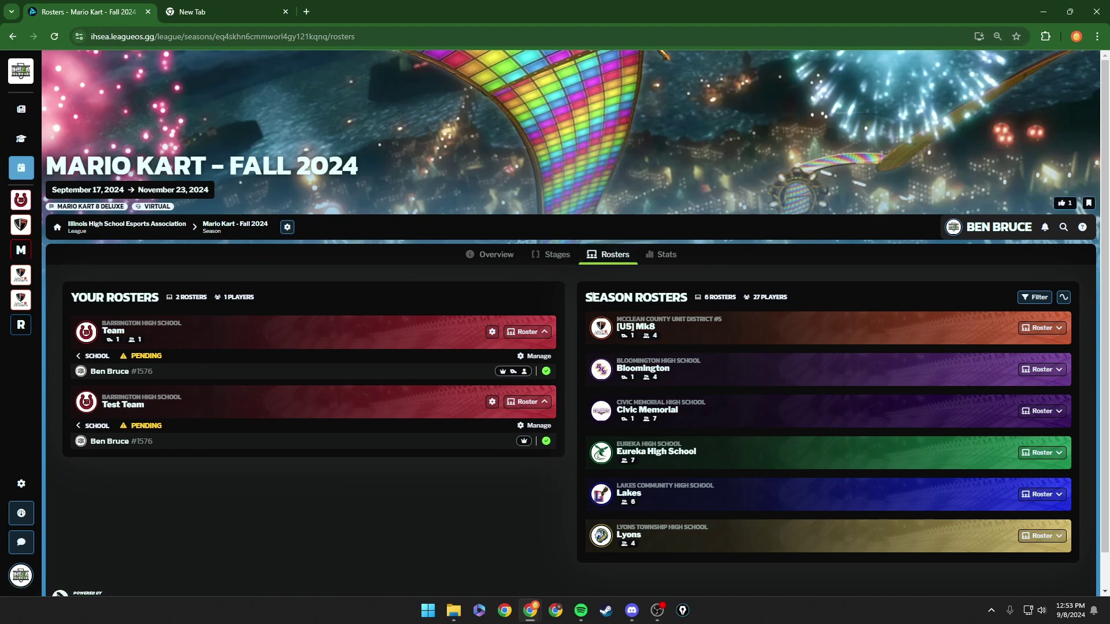
pyautogui.moveTo(586, 300); pyautogui.dragTo(687, 303)
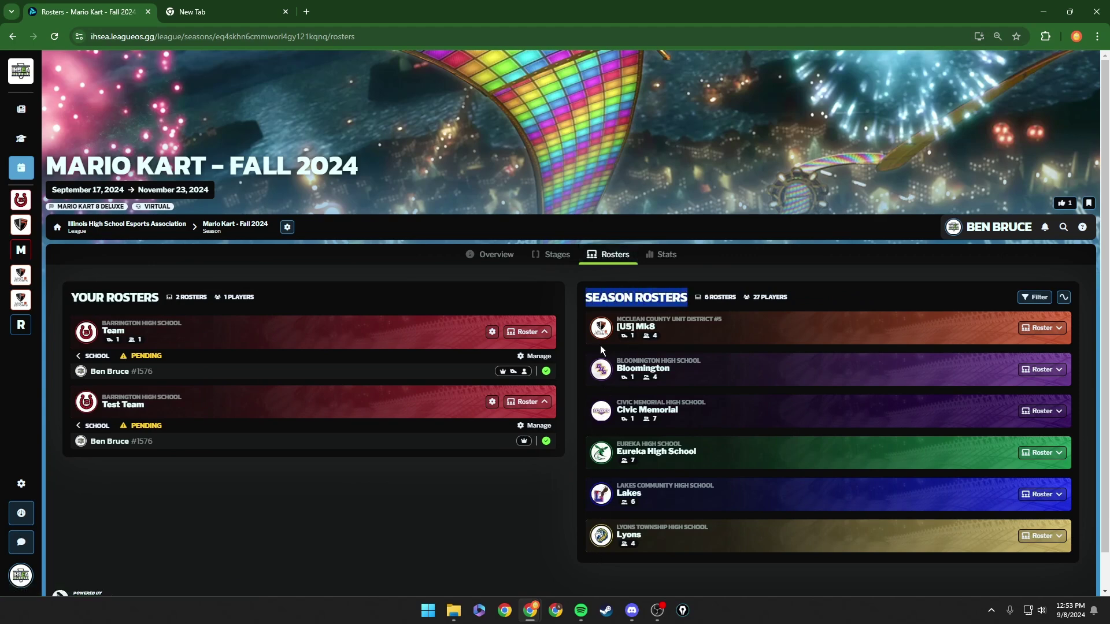
# Inspect the [U5] Mk8 team's Rosters and Members tabs, then go back to the season rosters
pyautogui.click(595, 330)
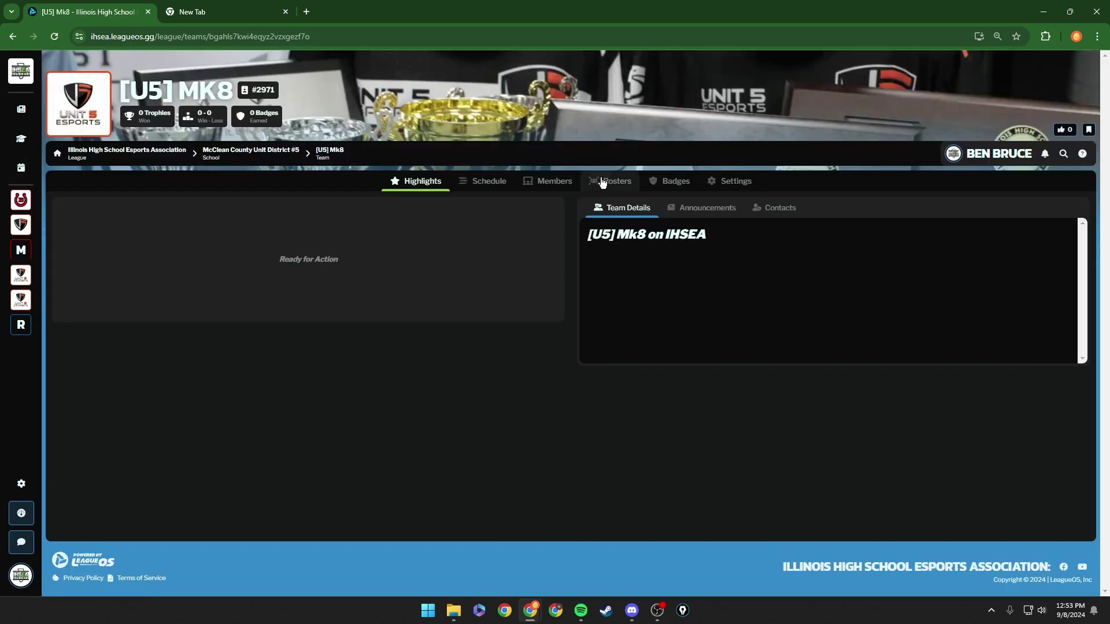
pyautogui.click(610, 181)
pyautogui.click(547, 183)
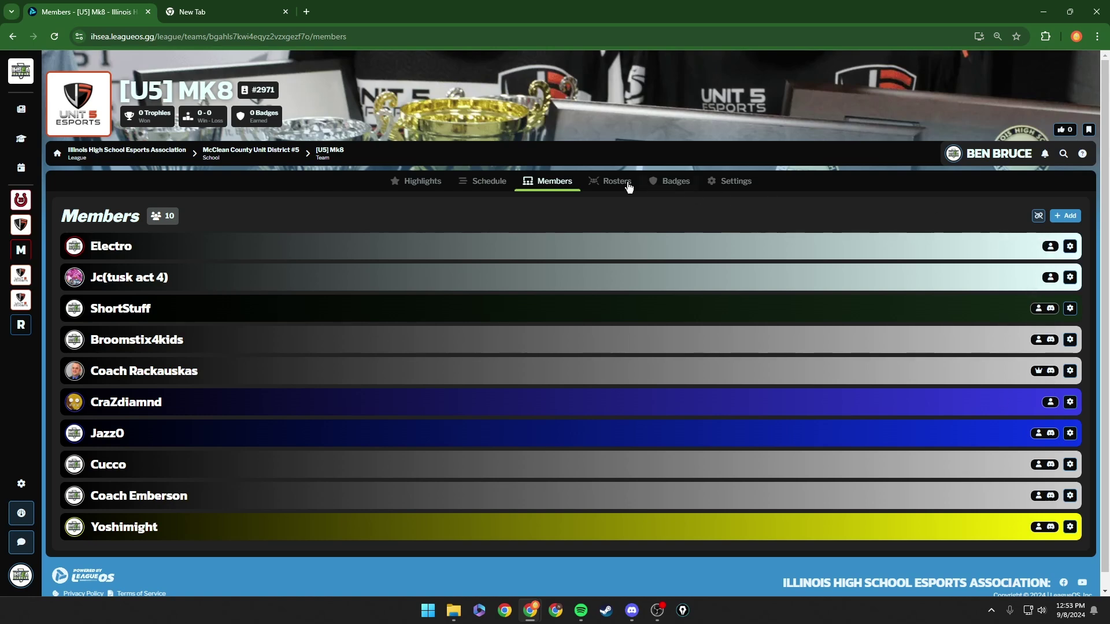
pyautogui.click(12, 37)
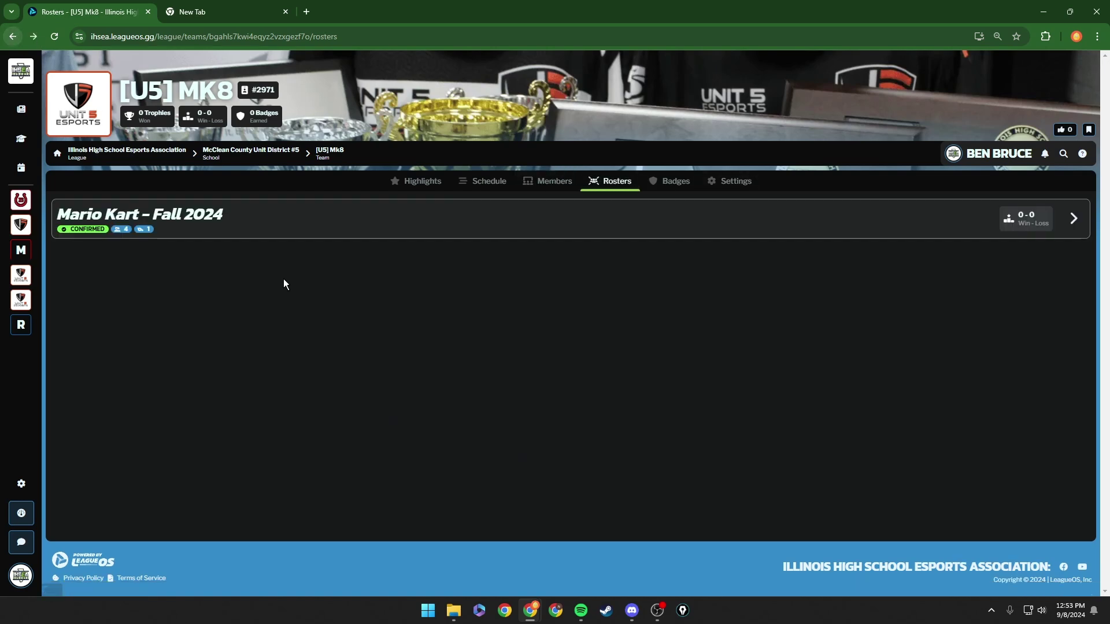
pyautogui.click(11, 37)
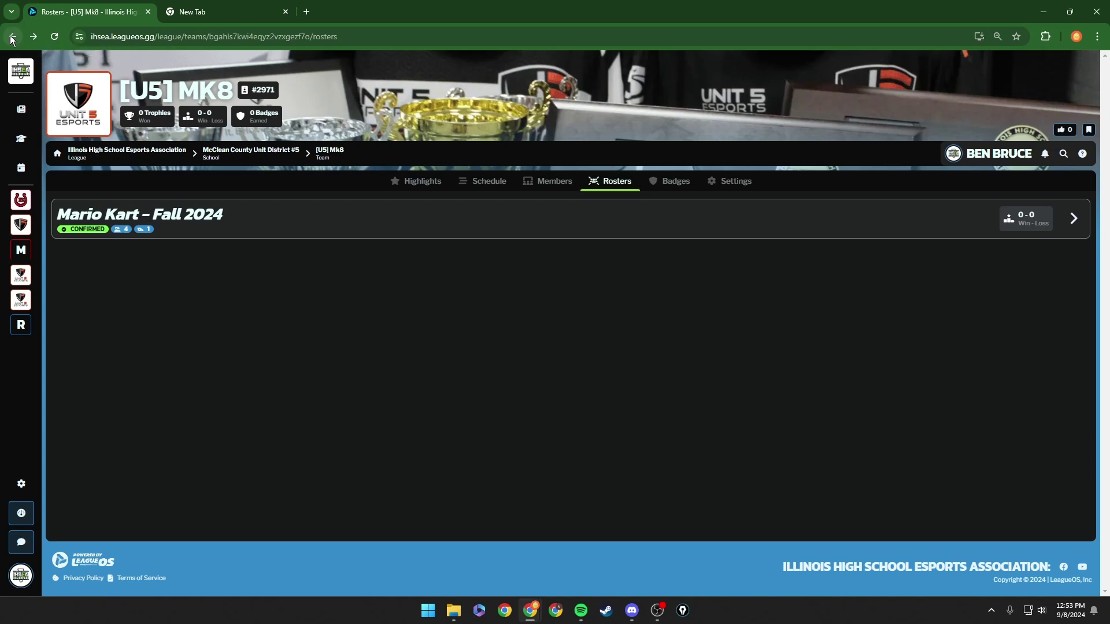
pyautogui.click(11, 37)
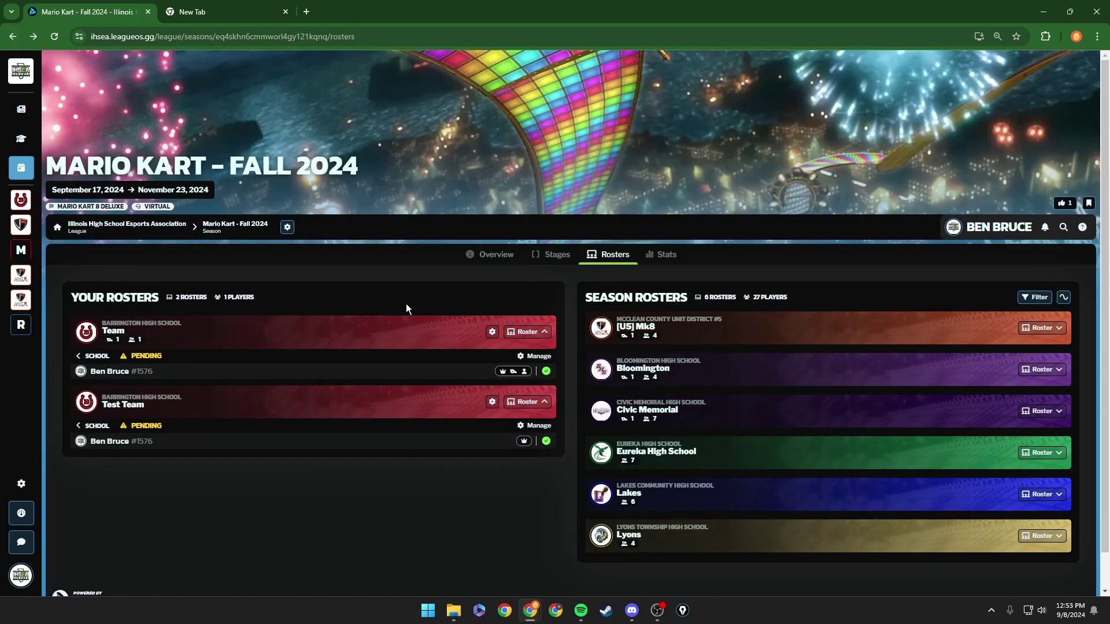
pyautogui.moveTo(68, 299); pyautogui.dragTo(270, 302)
pyautogui.doubleClick(135, 355)
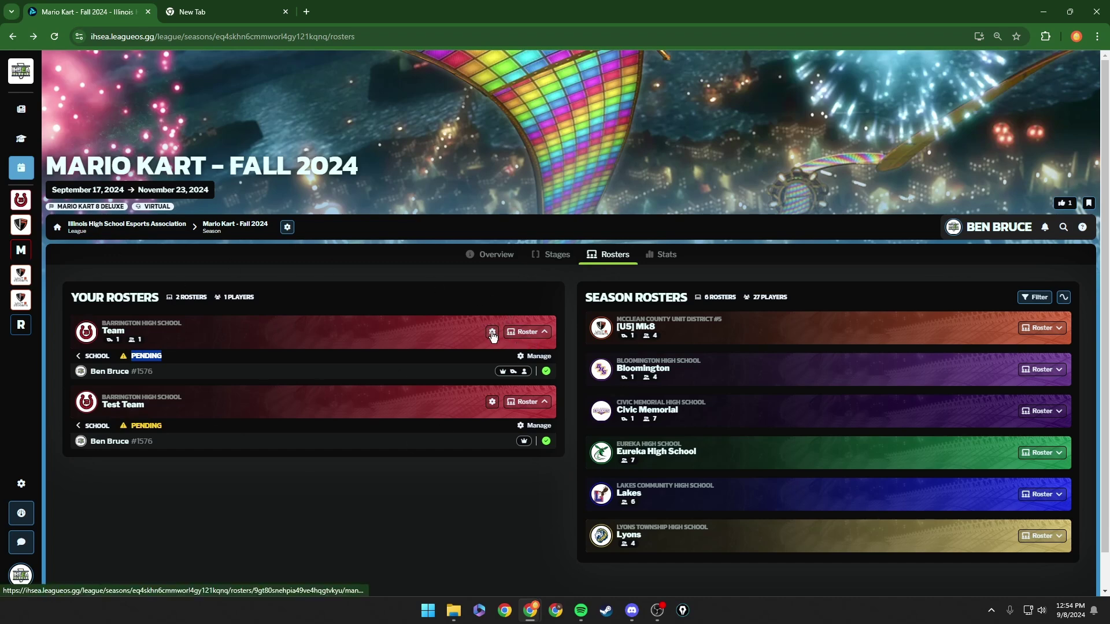
# Review the Team roster's manage view: 1 confirmed player, 2/3 requirements completed, Connect Switch FC outstanding
pyautogui.click(492, 336)
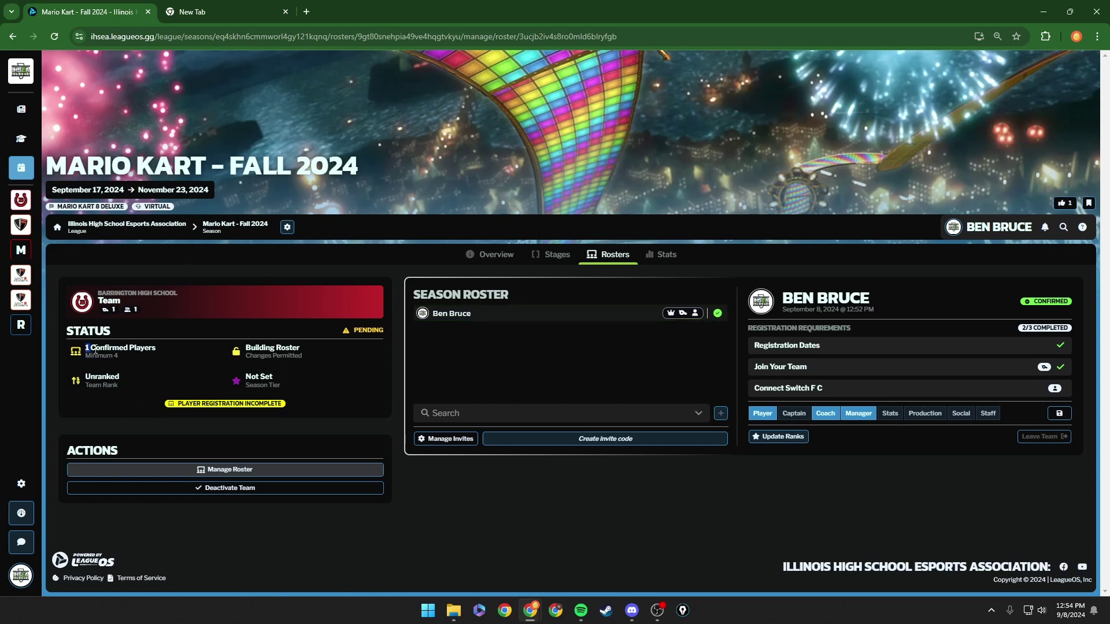
pyautogui.moveTo(95, 350); pyautogui.dragTo(157, 350)
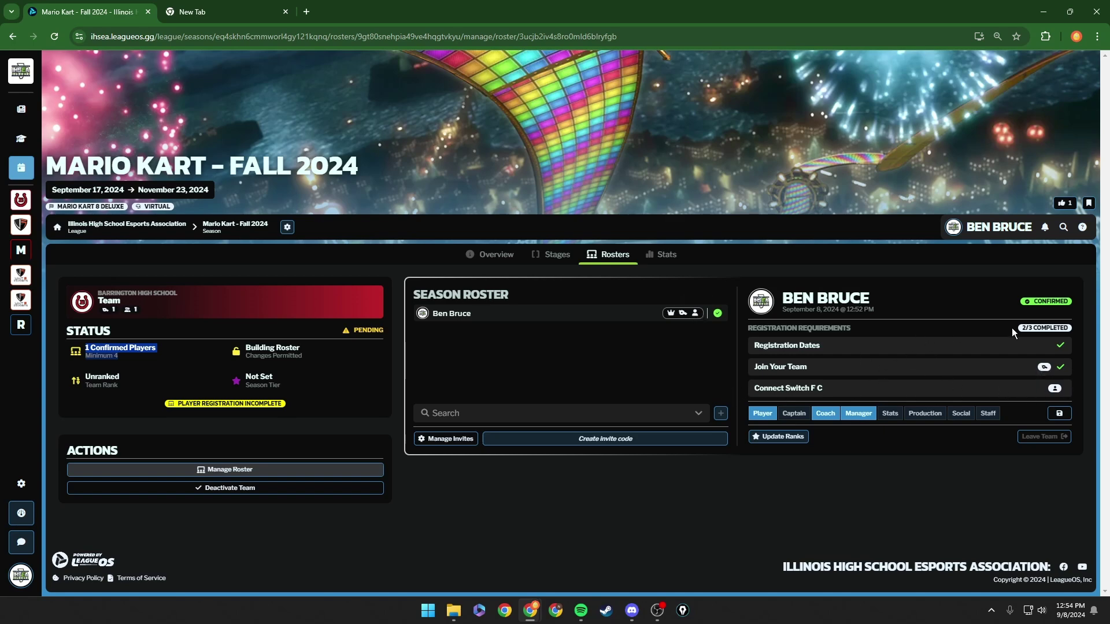
pyautogui.moveTo(1015, 327); pyautogui.dragTo(1073, 328)
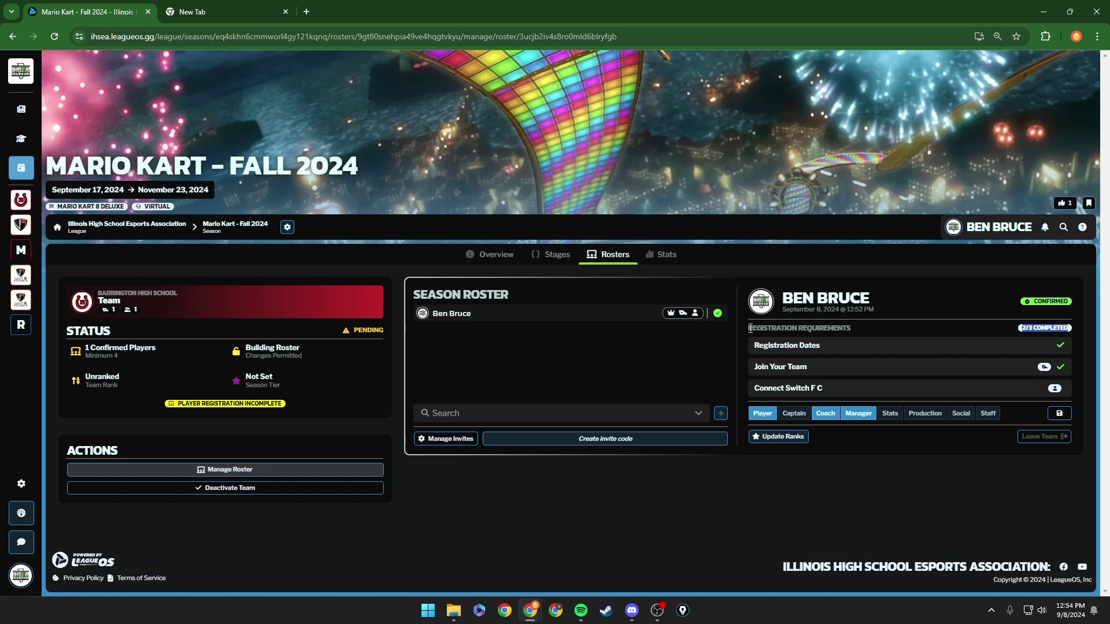
pyautogui.moveTo(750, 328); pyautogui.dragTo(994, 331)
pyautogui.click(952, 350)
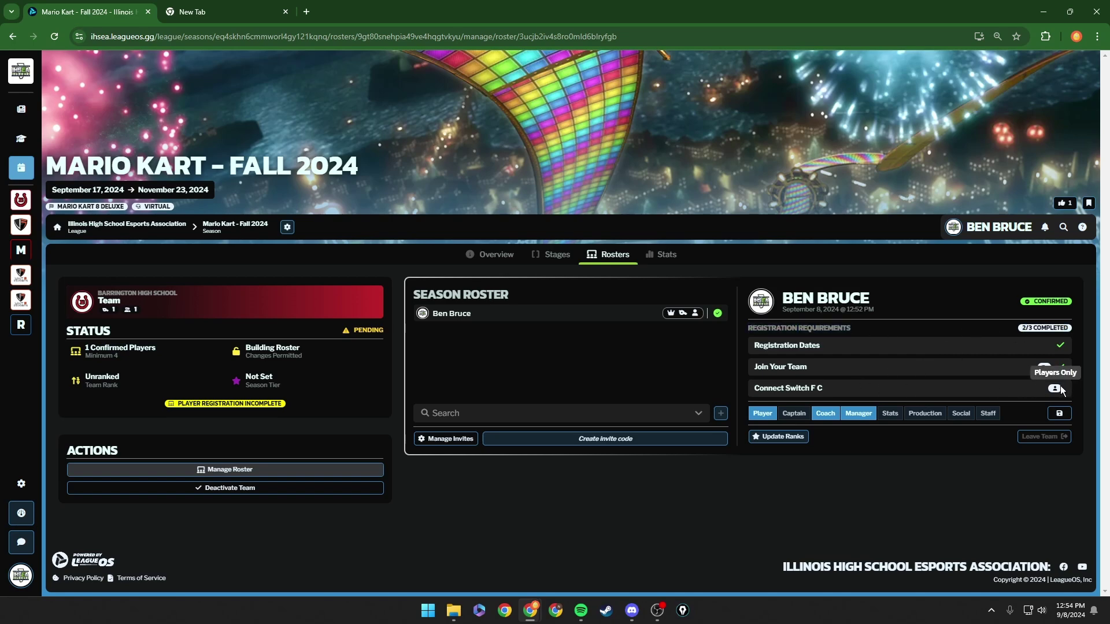
pyautogui.moveTo(789, 392); pyautogui.dragTo(1079, 389)
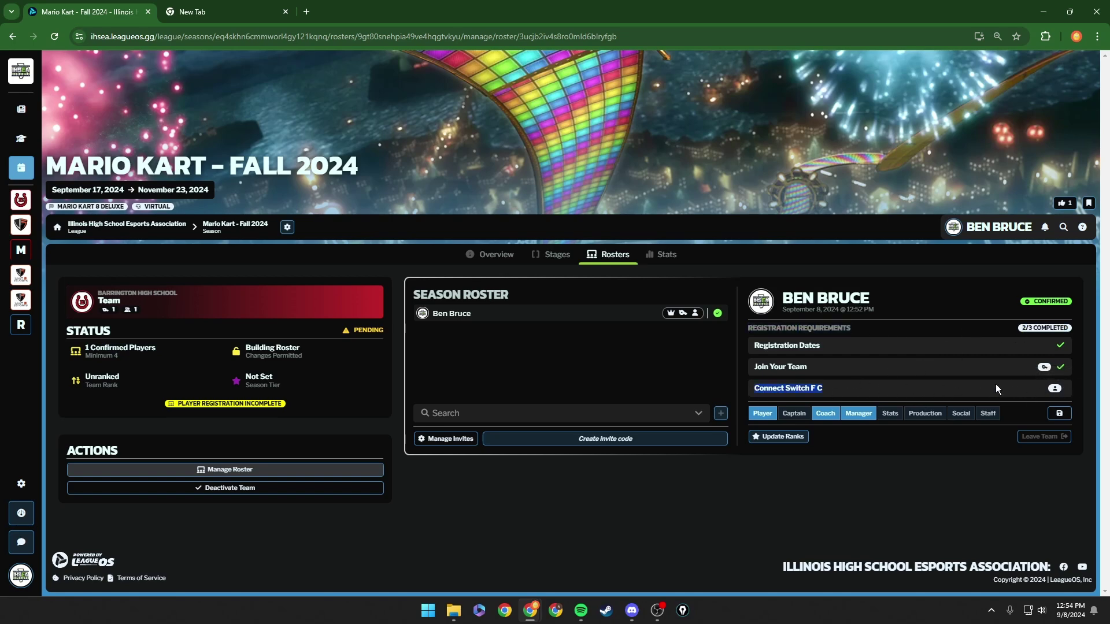
pyautogui.click(560, 332)
# View the Stages and Overview tabs, then return to Rosters and highlight the Your Rosters header
pyautogui.click(552, 255)
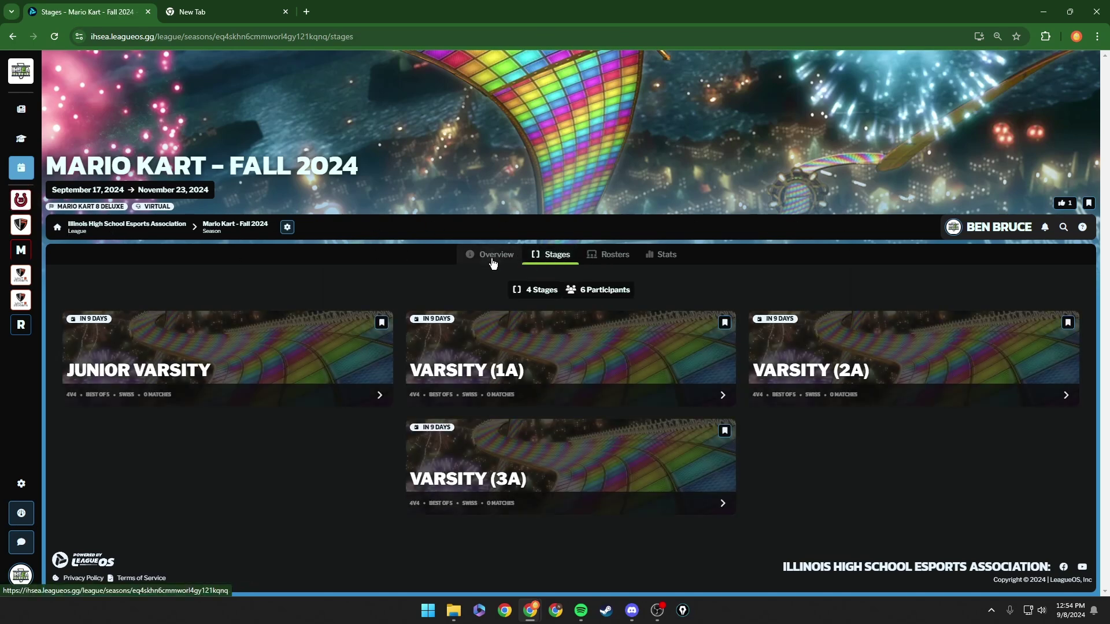
pyautogui.click(493, 258)
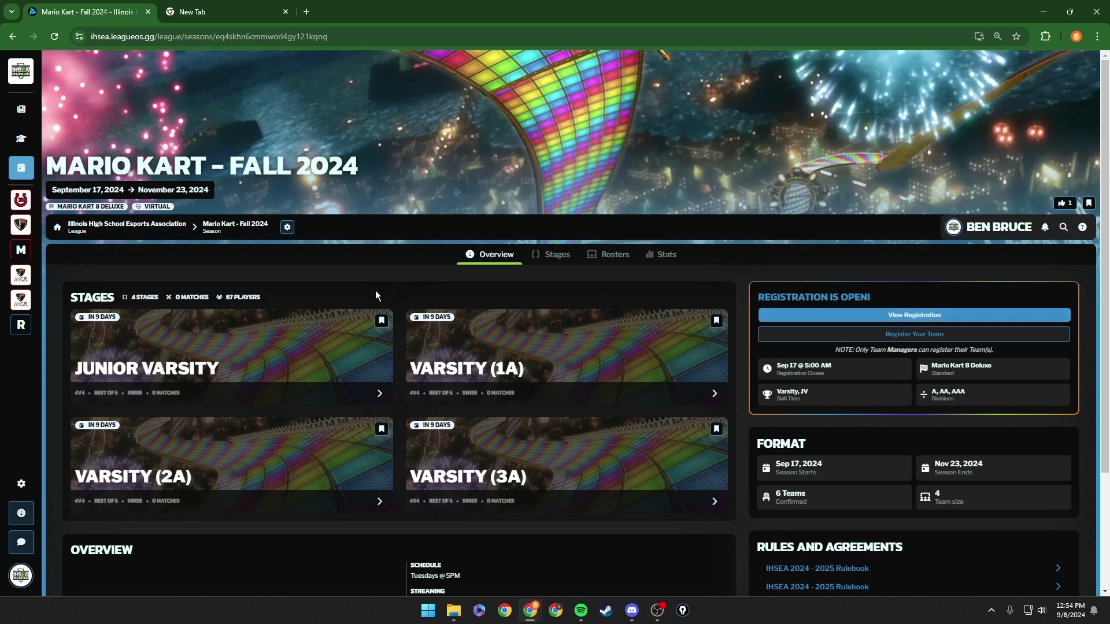
pyautogui.click(608, 253)
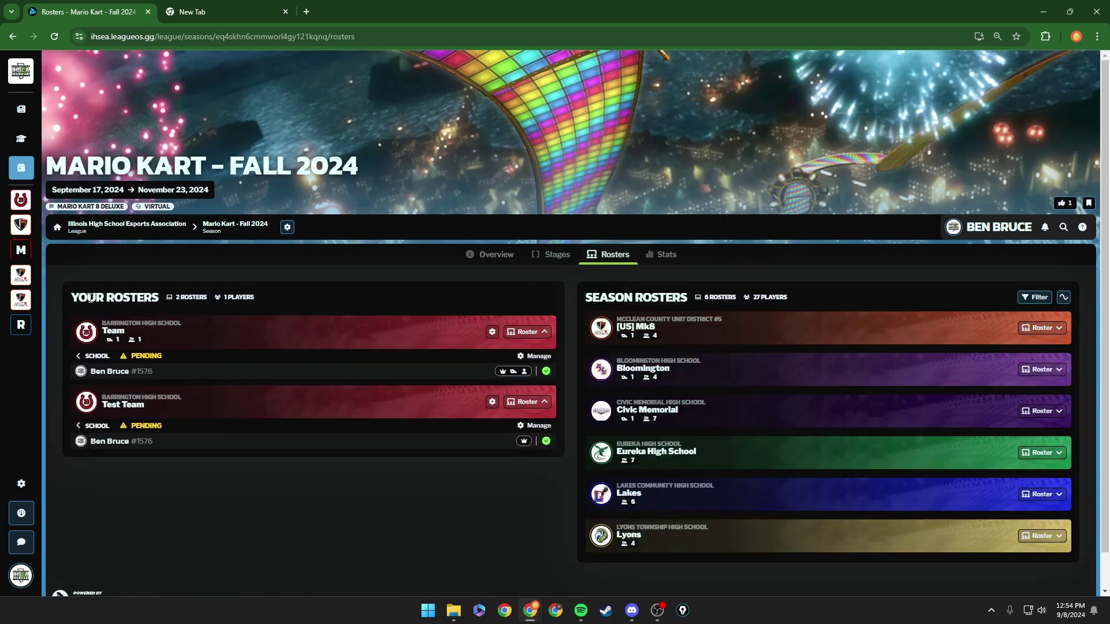
pyautogui.tripleClick(90, 298)
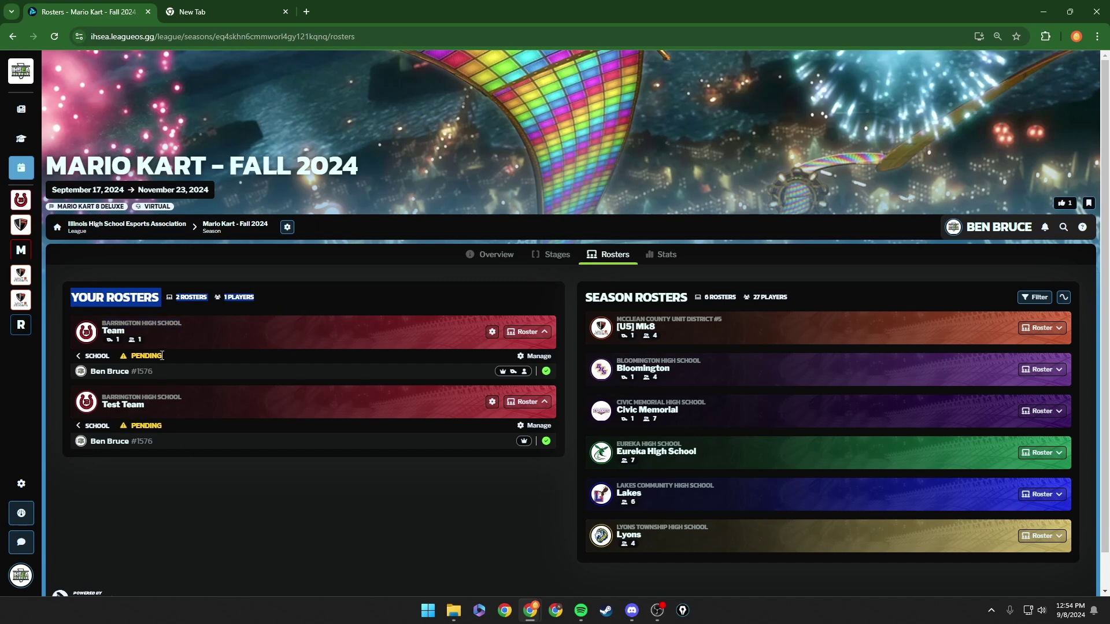
pyautogui.click(162, 355)
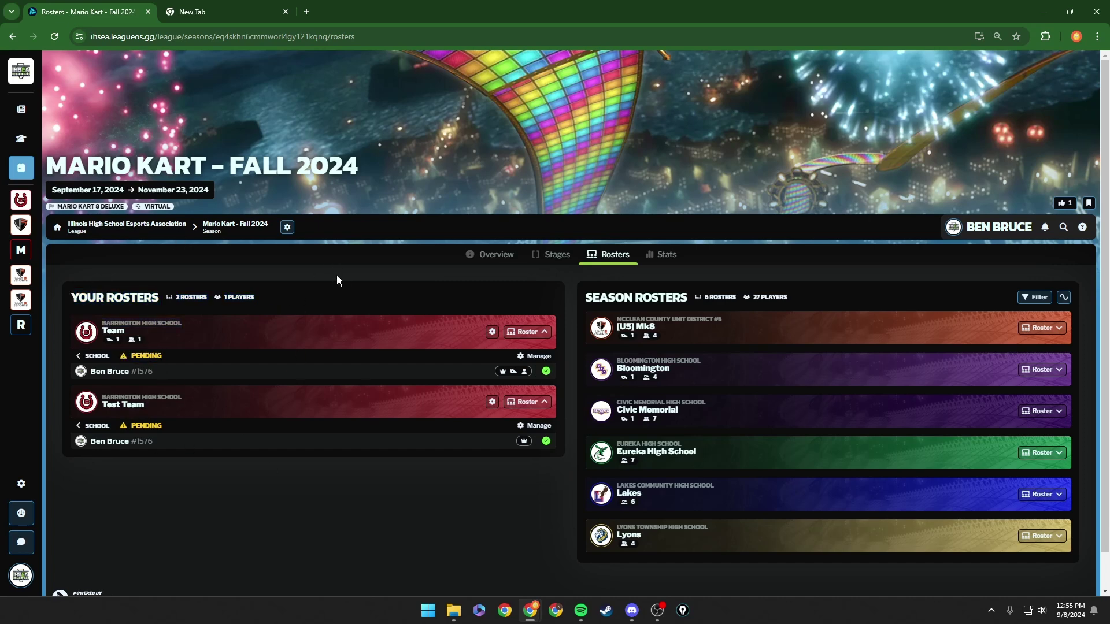